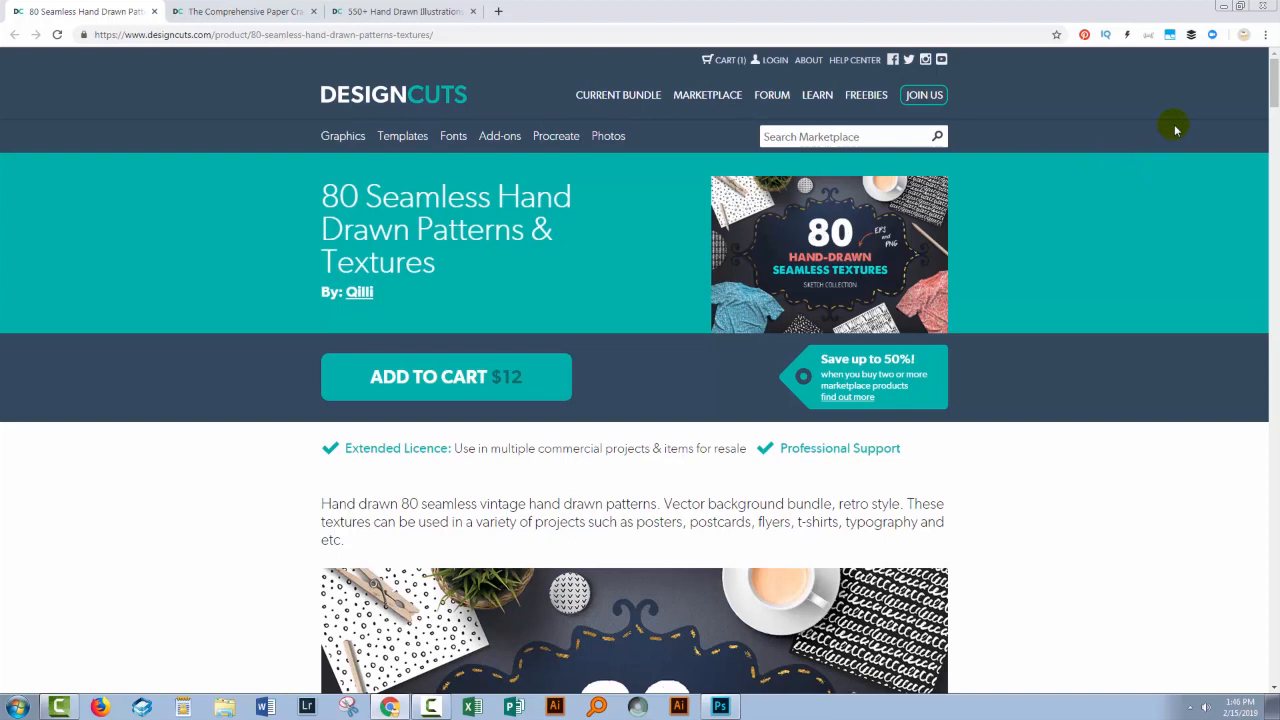
- Look through the Design Cuts product pages for seamless hand-drawn patterns, the Paper Craft Collection and the 550+ Hand Drawn Illustrations
{"action": "left_click_drag", "start_coordinate": [1272, 95], "coordinate": [1266, 60]}
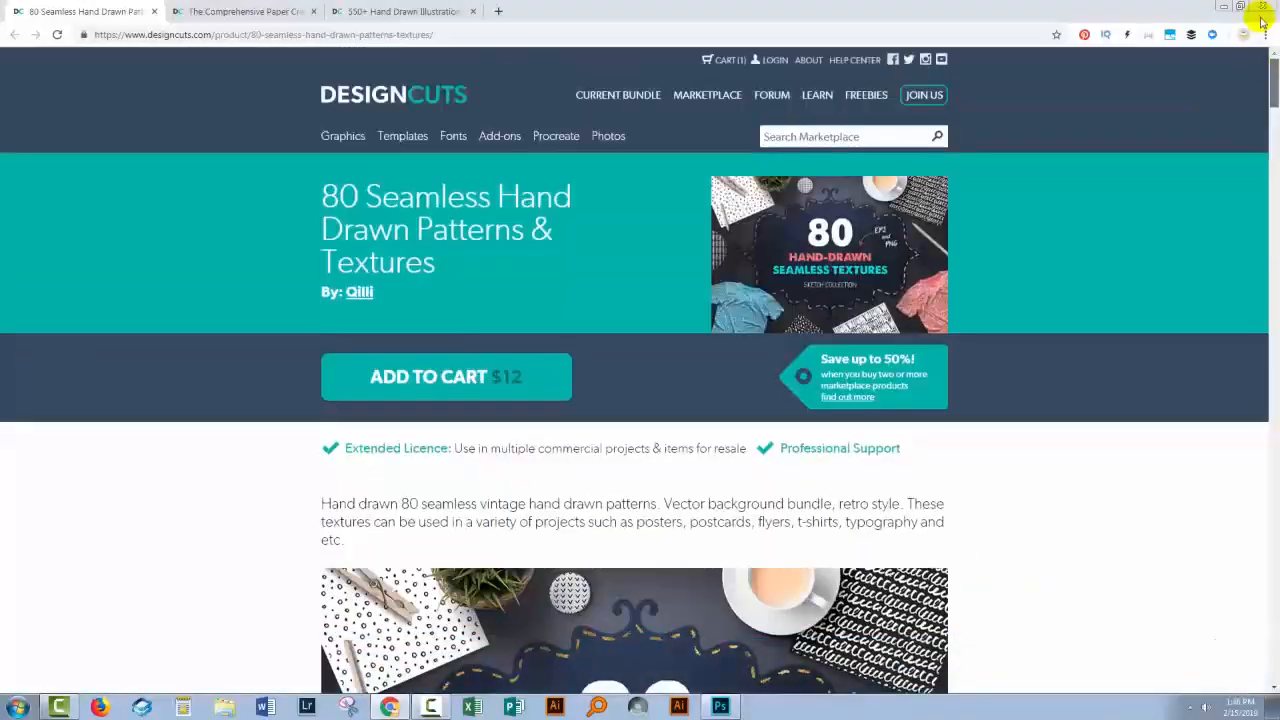
{"action": "left_click", "coordinate": [240, 11]}
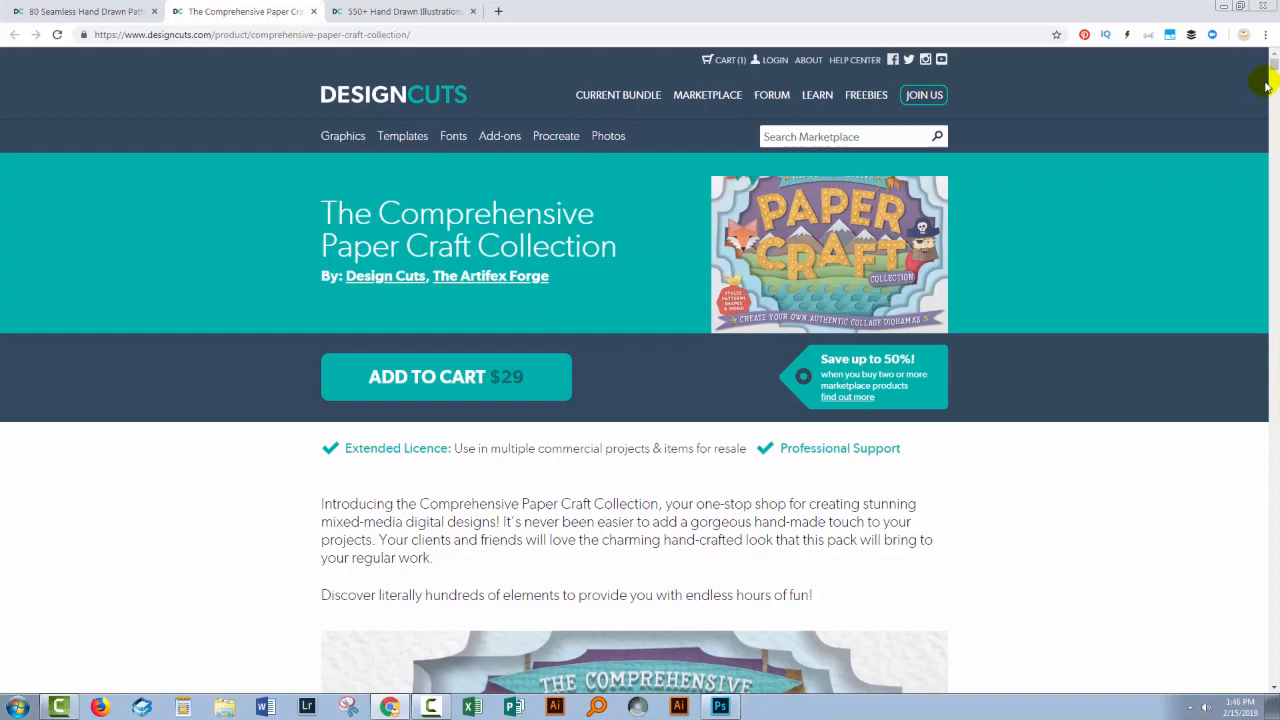
{"action": "left_click_drag", "start_coordinate": [1268, 78], "coordinate": [1273, 112]}
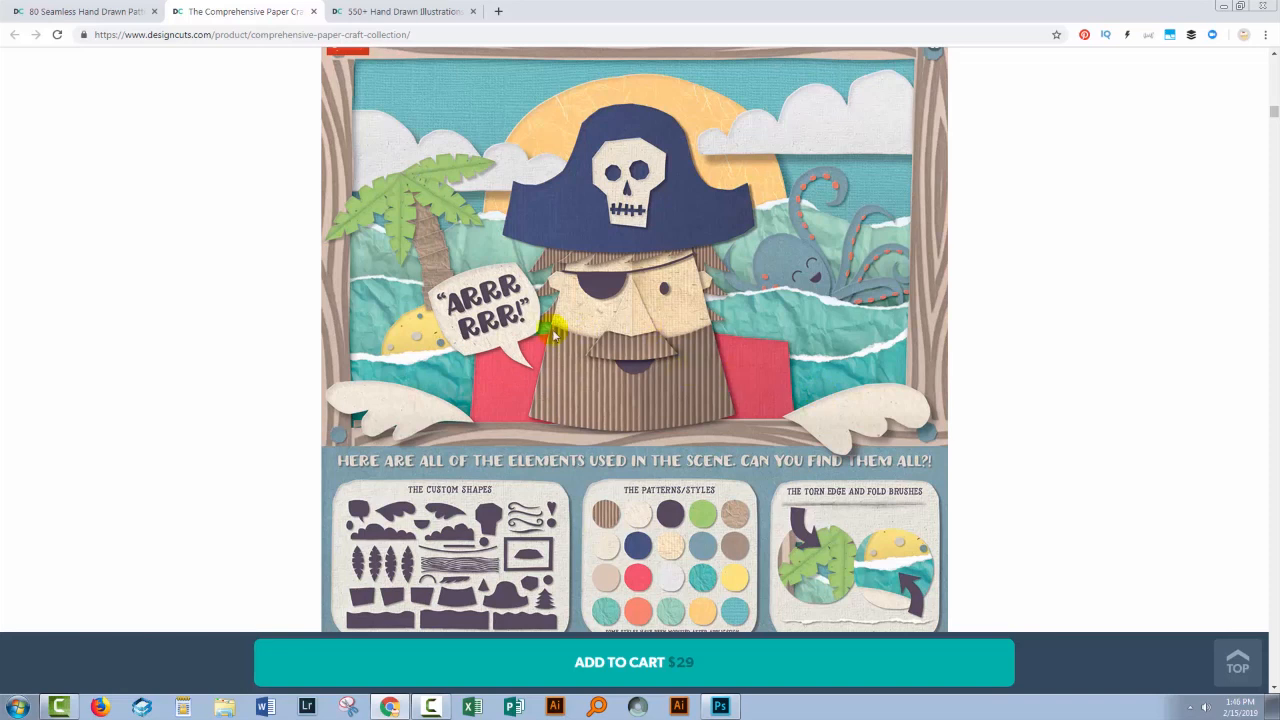
{"action": "left_click", "coordinate": [393, 14]}
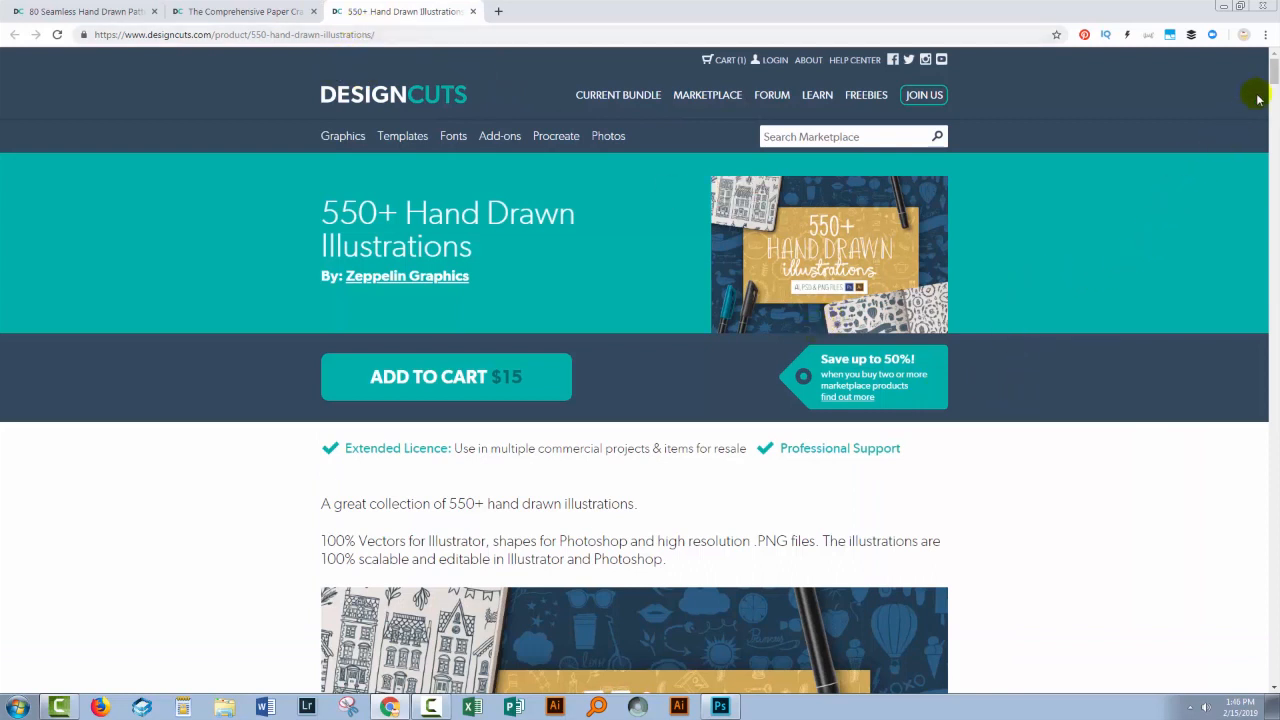
{"action": "left_click_drag", "start_coordinate": [1273, 77], "coordinate": [1246, 40]}
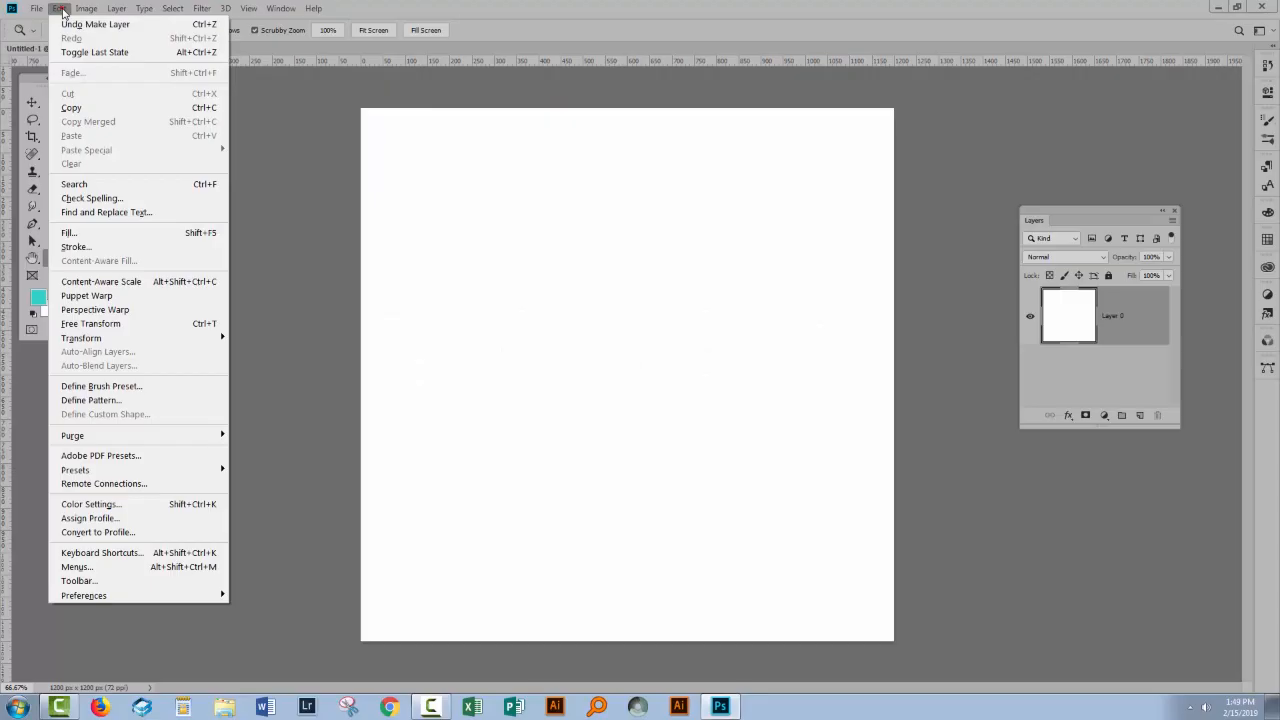
- Fill the white layer with the pink striped custom pattern in Normal mode, and undo the fill
{"action": "left_click", "coordinate": [85, 232]}
{"action": "left_click", "coordinate": [350, 315]}
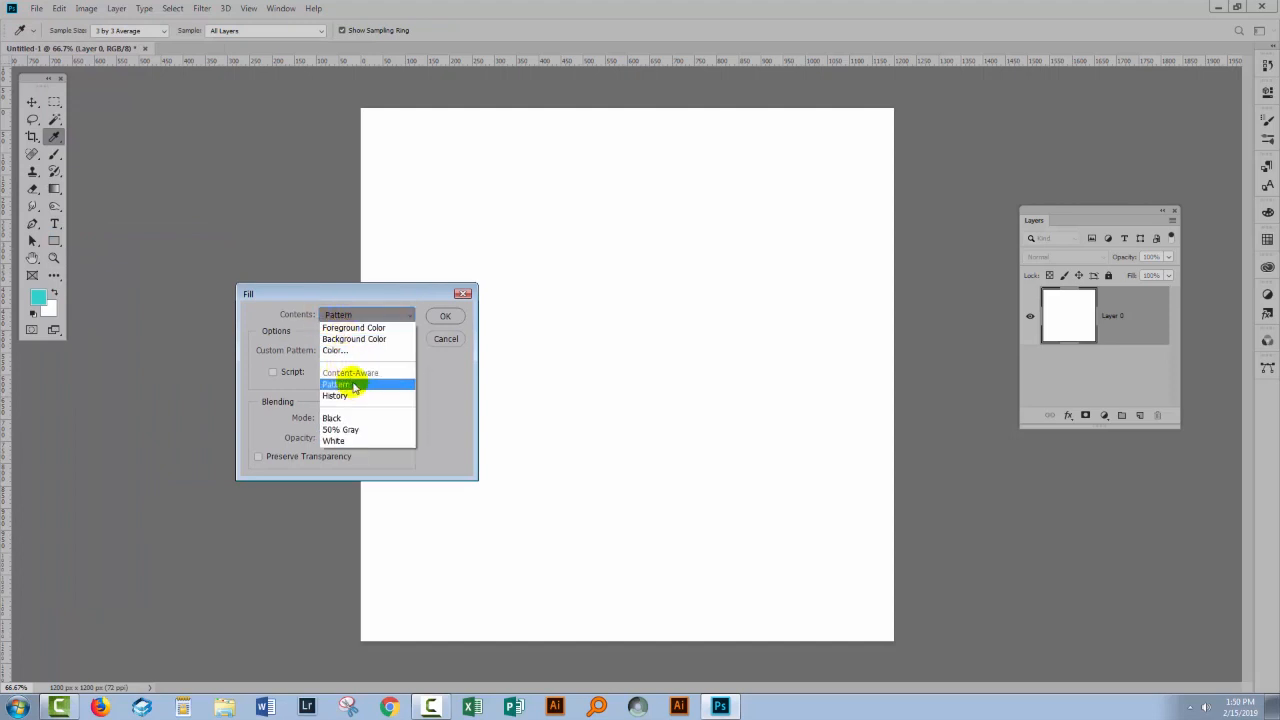
{"action": "left_click", "coordinate": [340, 384]}
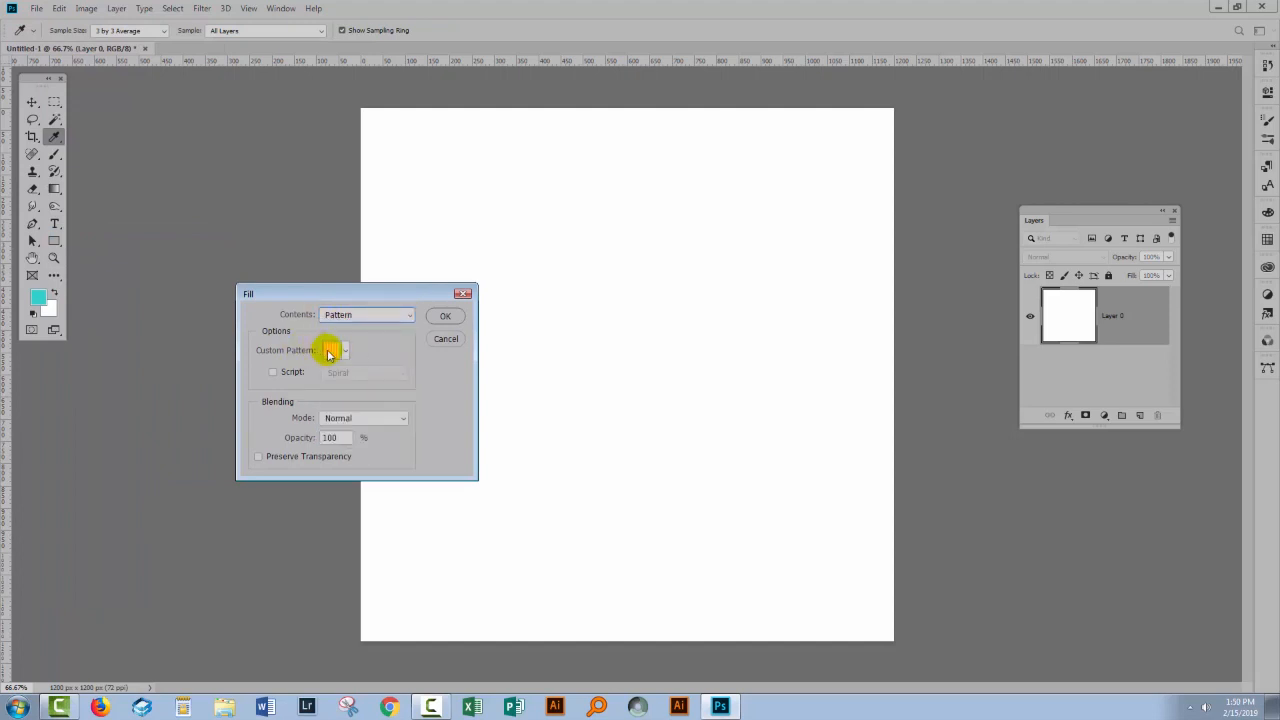
{"action": "left_click", "coordinate": [344, 352]}
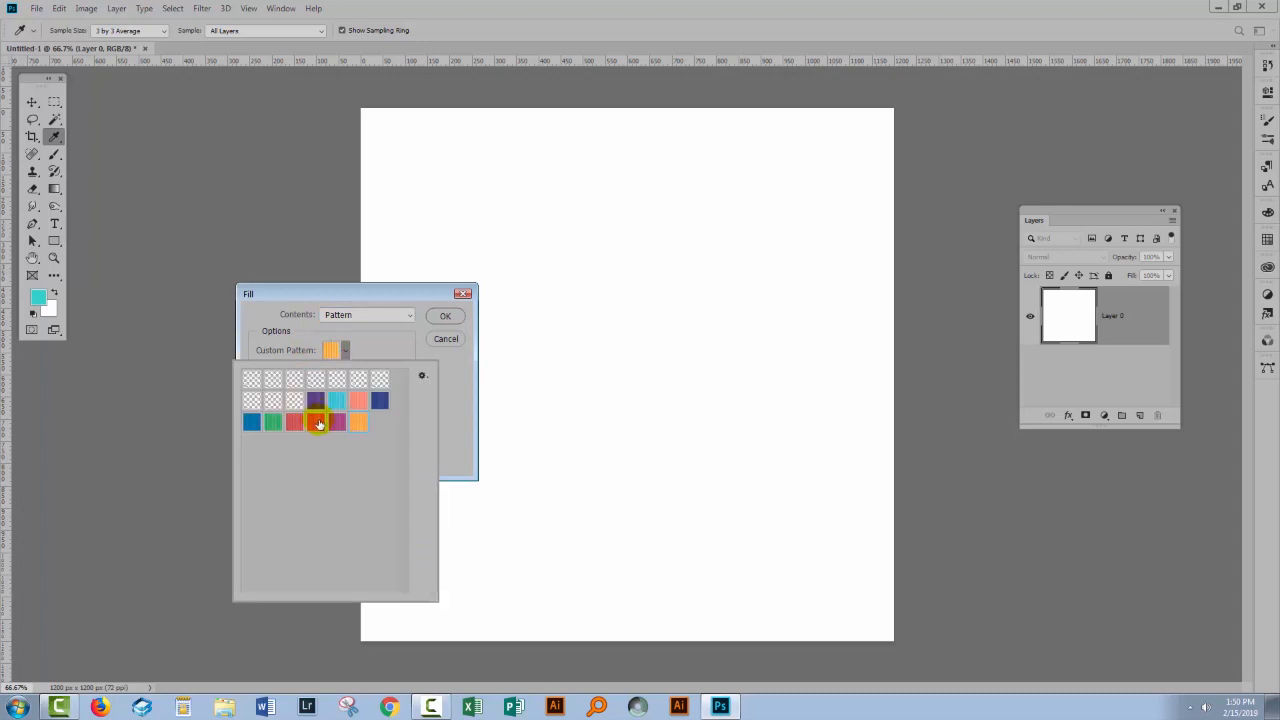
{"action": "left_click", "coordinate": [445, 315]}
{"action": "key", "text": "z"}
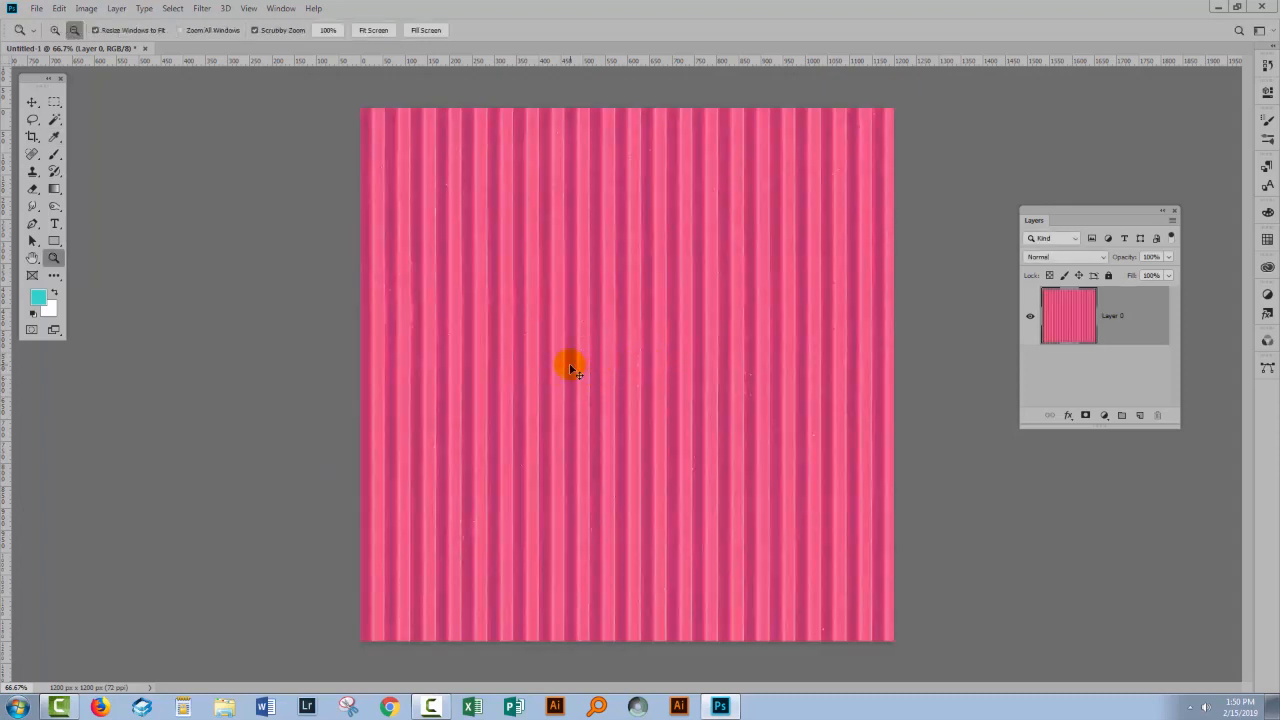
{"action": "key", "text": "ctrl+z"}
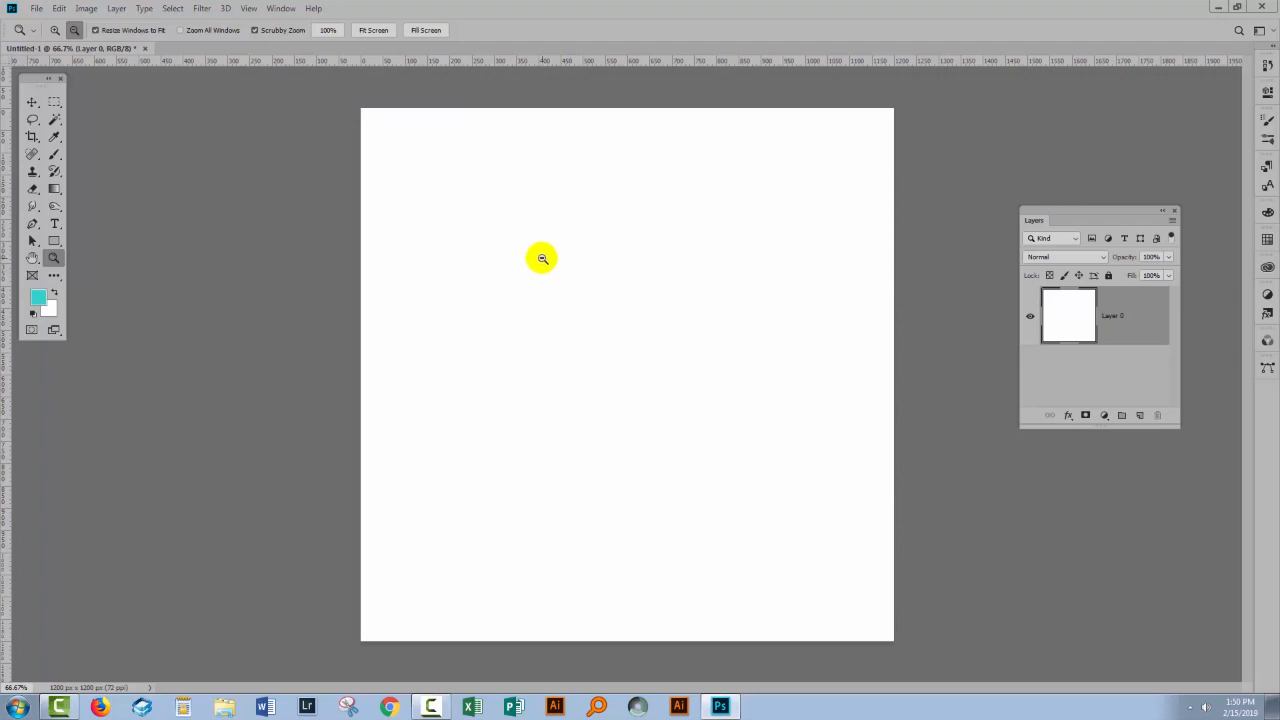
- Add a pattern fill layer above the white layer using the green striped pattern
{"action": "left_click", "coordinate": [116, 10]}
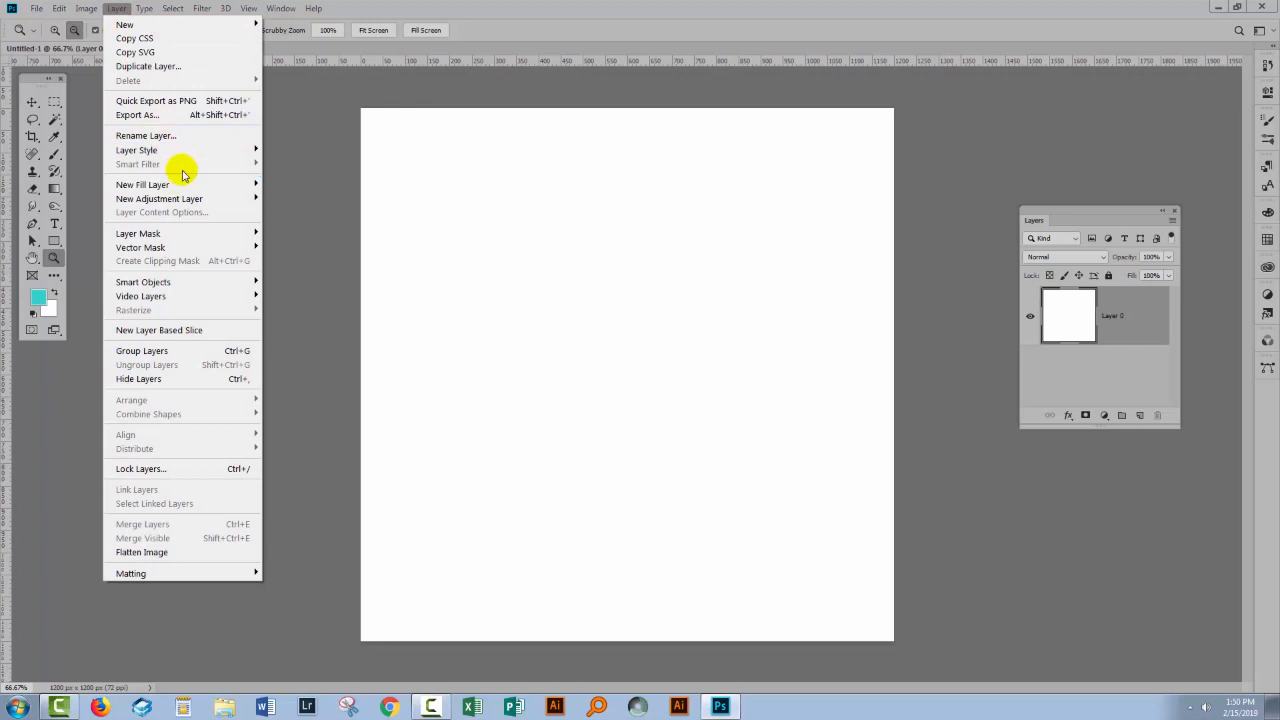
{"action": "mouse_move", "coordinate": [170, 187]}
{"action": "left_click", "coordinate": [63, 208]}
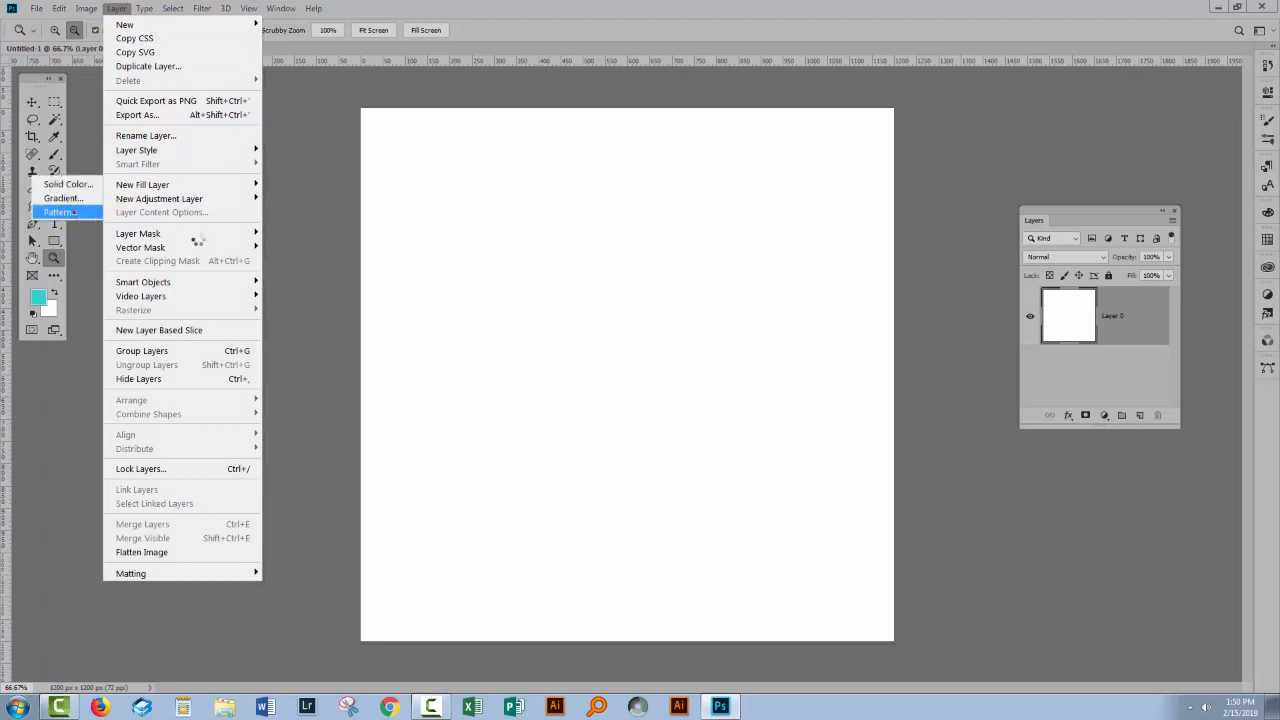
{"action": "left_click", "coordinate": [588, 350]}
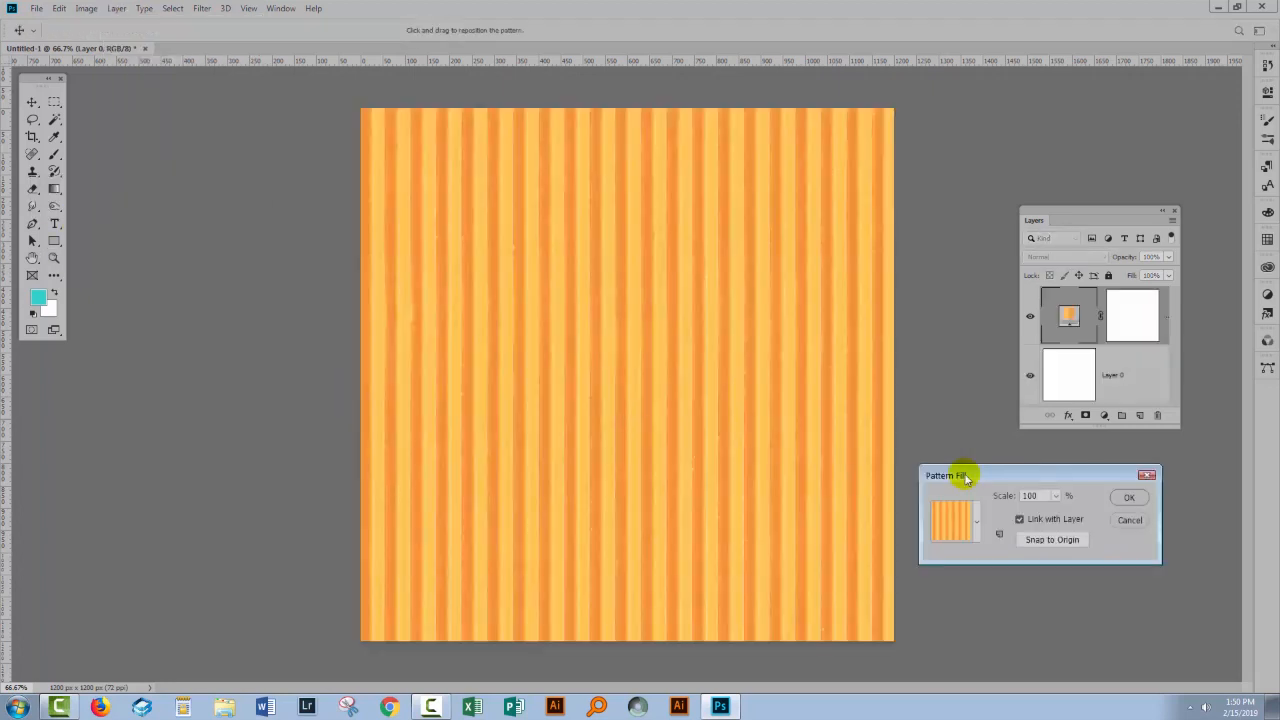
{"action": "left_click", "coordinate": [978, 524]}
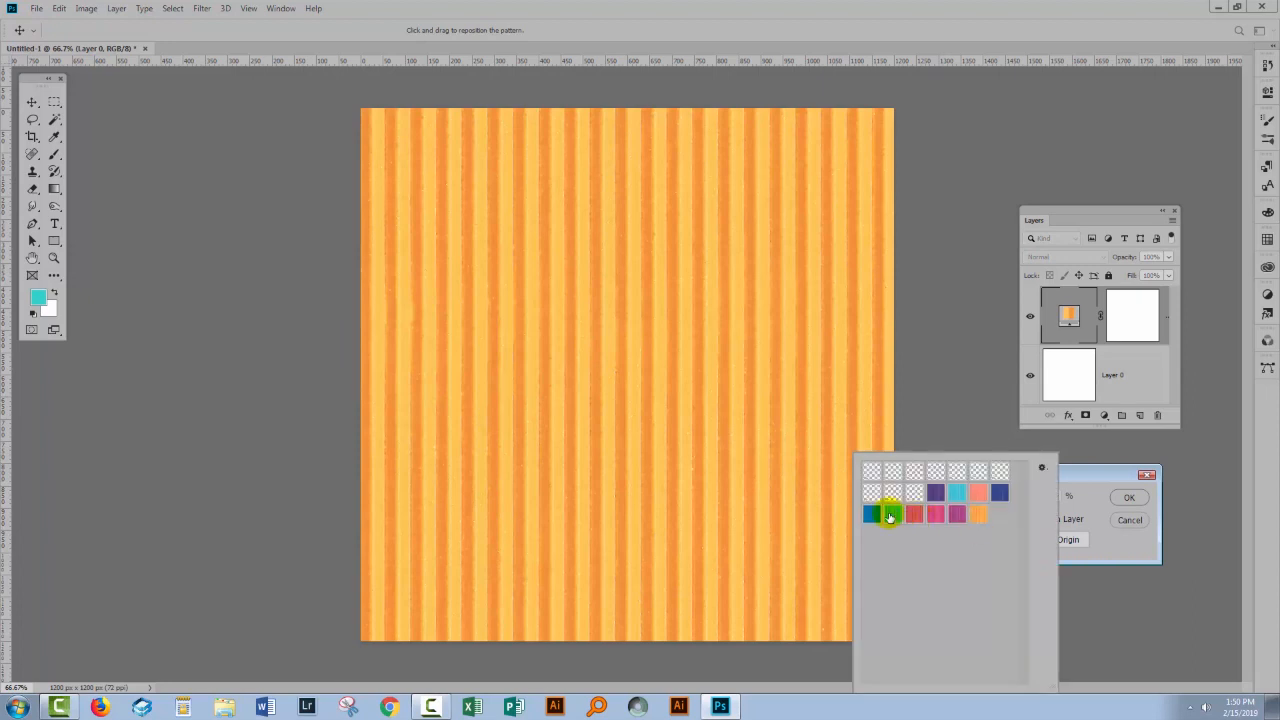
{"action": "left_click", "coordinate": [893, 516]}
- Set the pattern fill layer's scale to 50%, accept it, and delete the fill layer
{"action": "left_click", "coordinate": [1087, 478]}
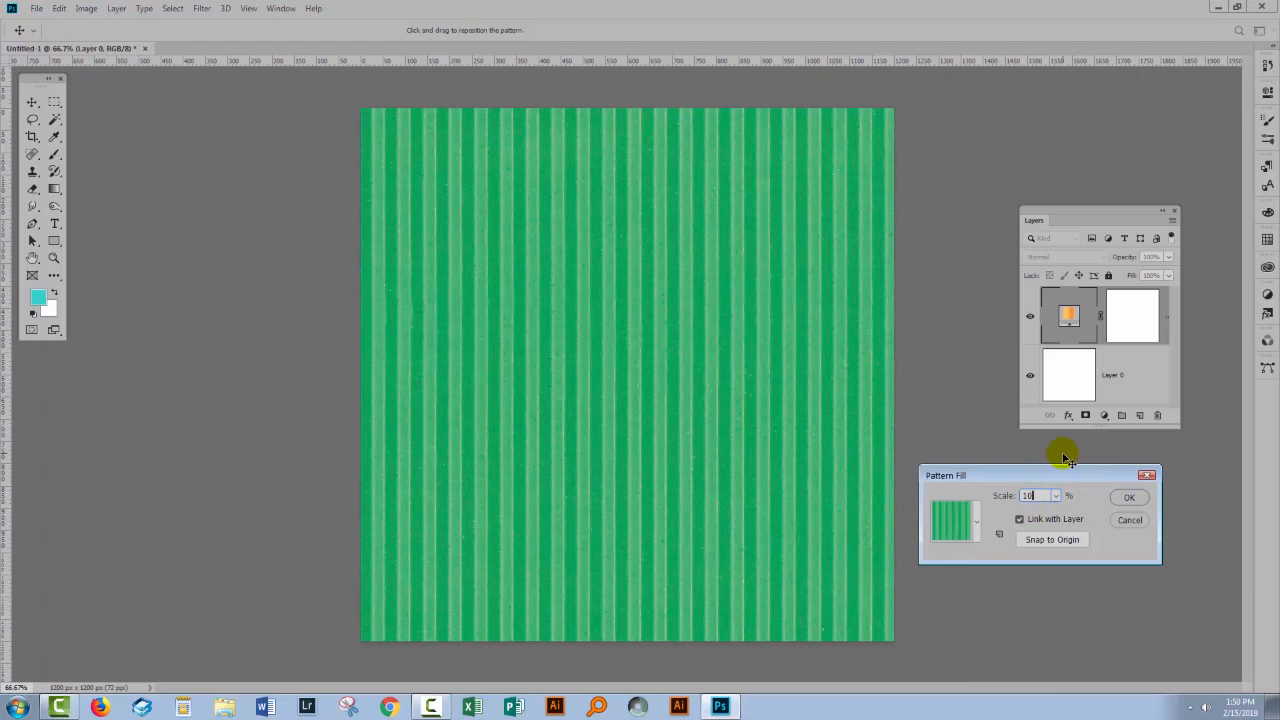
{"action": "key", "text": "BackSpace"}
{"action": "key", "text": "BackSpace"}
{"action": "type", "text": "50"}
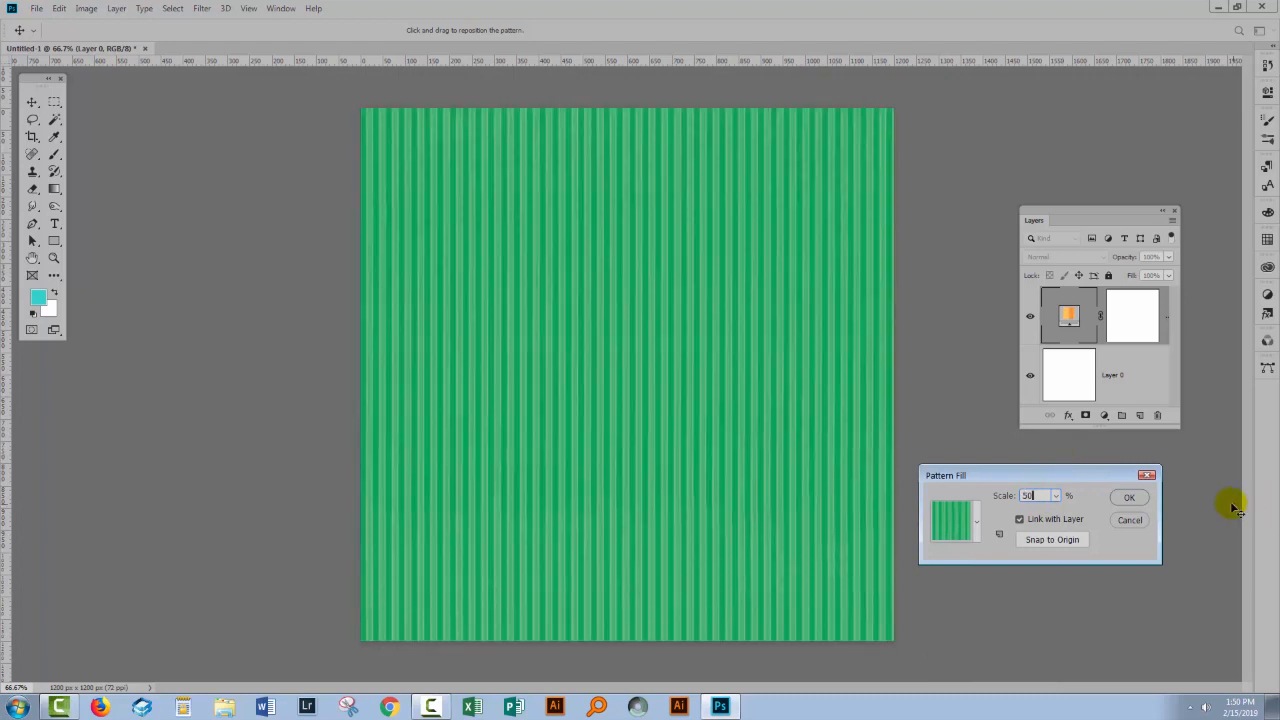
{"action": "left_click", "coordinate": [1129, 497]}
{"action": "key", "text": "z"}
{"action": "key", "text": "Delete"}
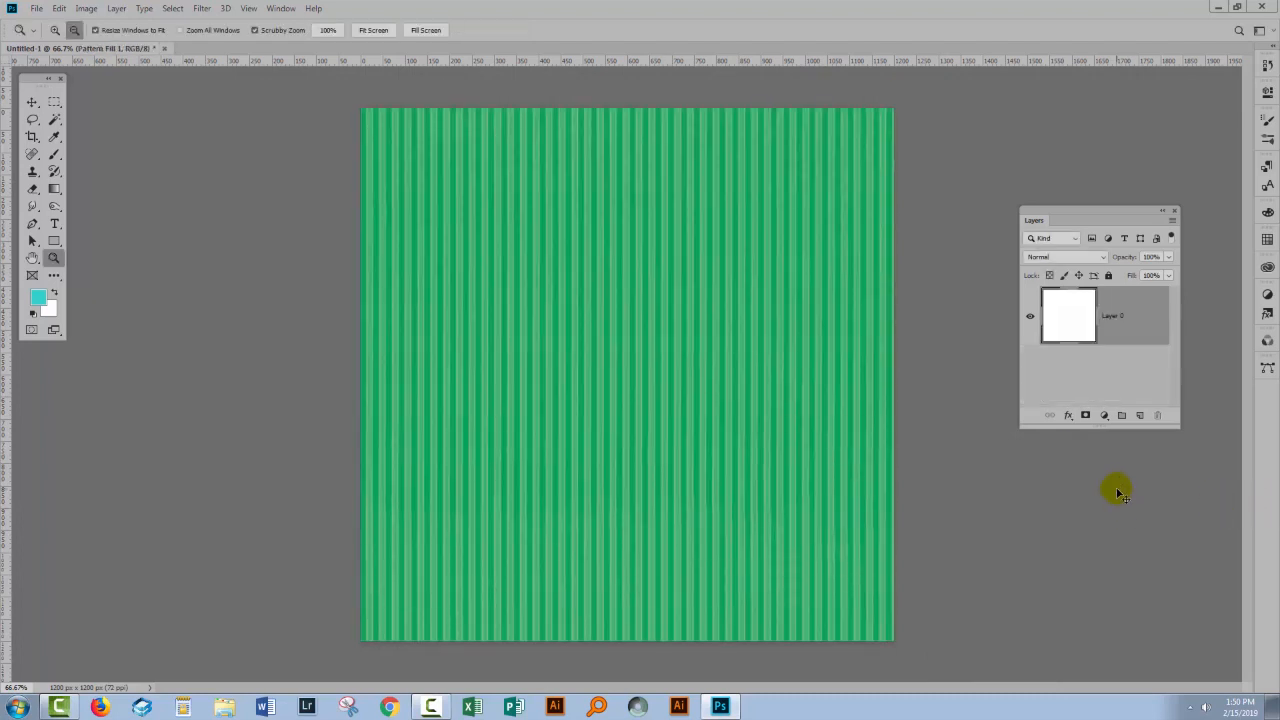
- Add a Pattern Overlay effect to the white layer using the light blue striped pattern
{"action": "left_click", "coordinate": [1068, 416]}
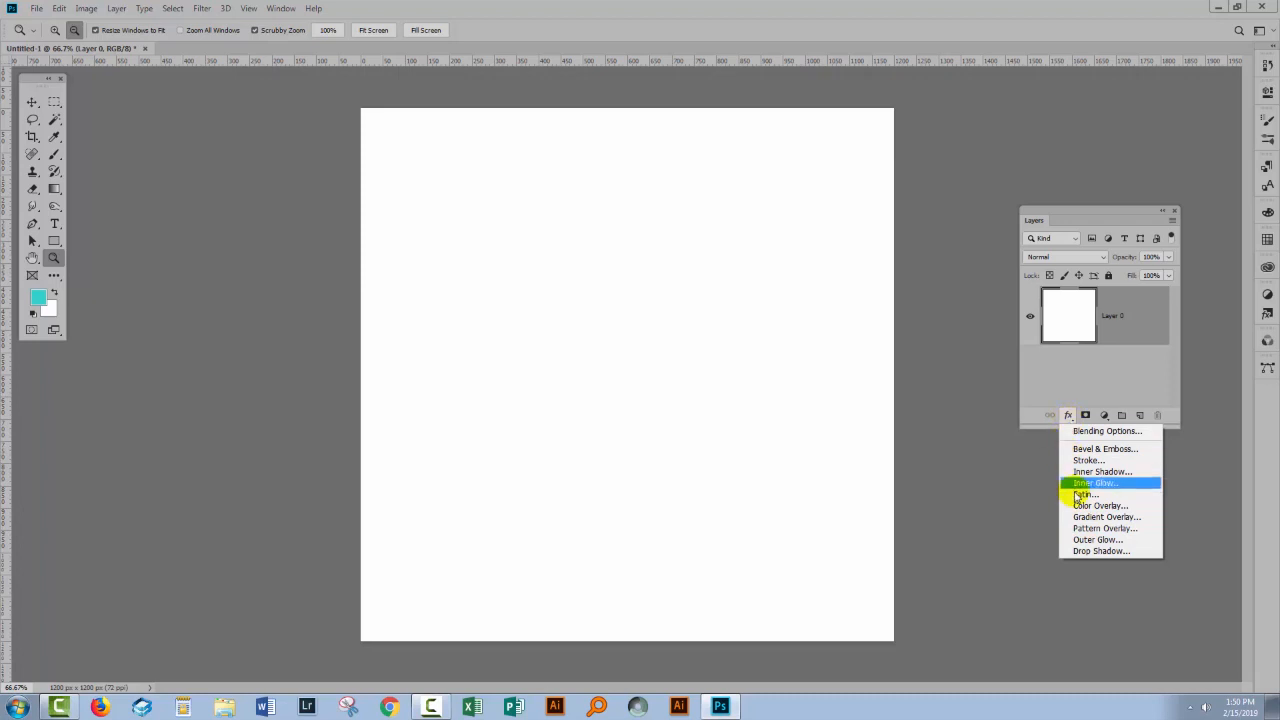
{"action": "left_click", "coordinate": [1086, 528]}
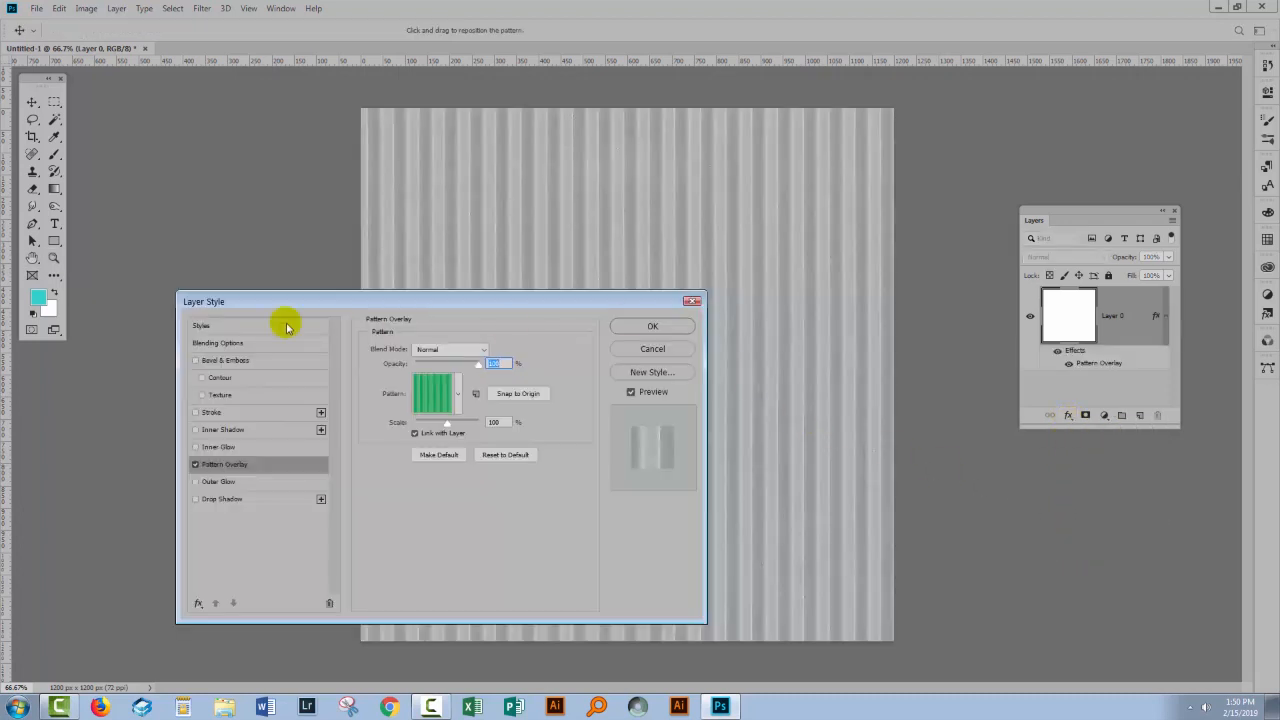
{"action": "left_click", "coordinate": [460, 394]}
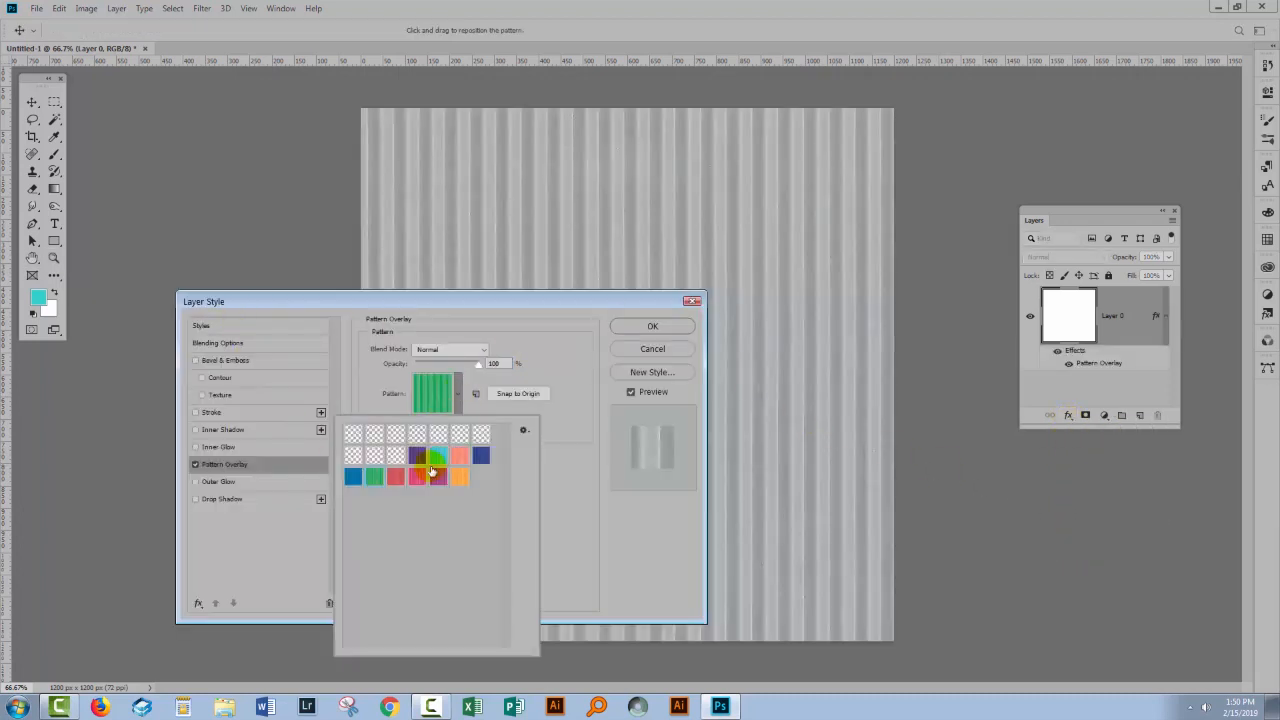
{"action": "left_click", "coordinate": [461, 430]}
{"action": "left_click", "coordinate": [528, 354]}
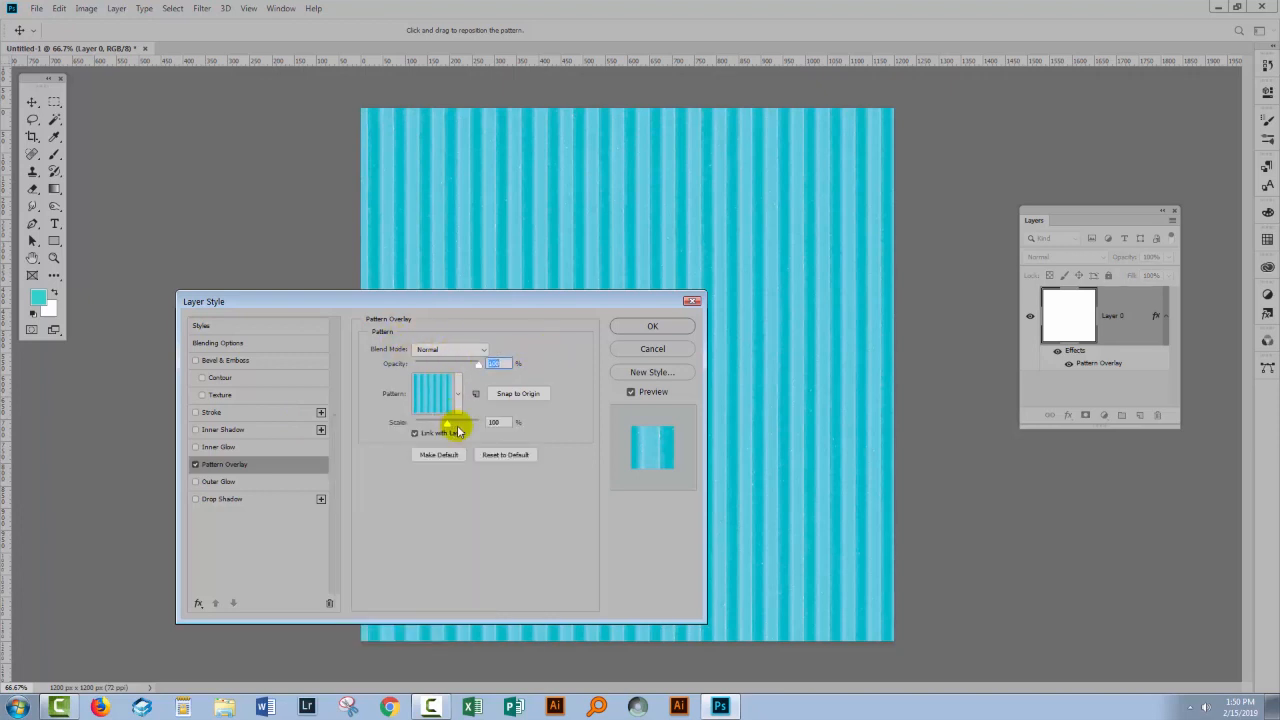
- Scale the overlay pattern to 83%, reposition it on the canvas and apply the layer style
{"action": "left_click_drag", "start_coordinate": [446, 425], "coordinate": [441, 423]}
{"action": "left_click_drag", "start_coordinate": [759, 426], "coordinate": [700, 431]}
{"action": "left_click_drag", "start_coordinate": [605, 230], "coordinate": [417, 191]}
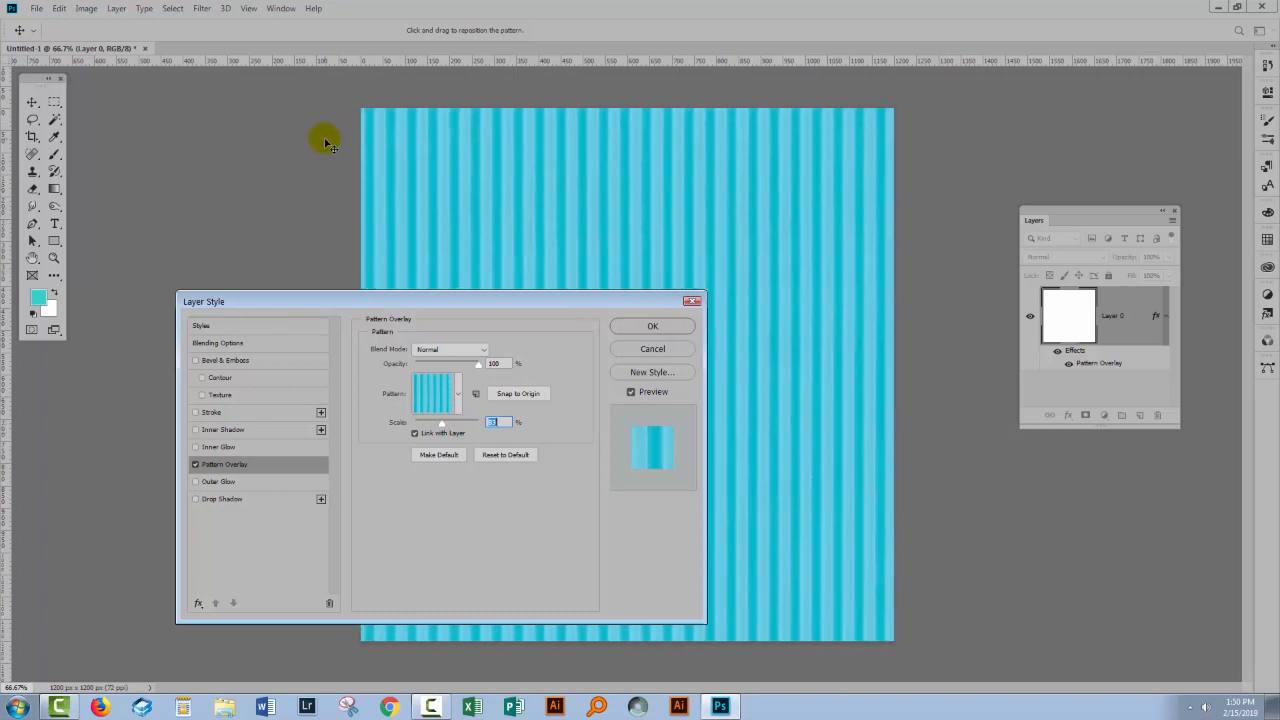
{"action": "left_click", "coordinate": [645, 327]}
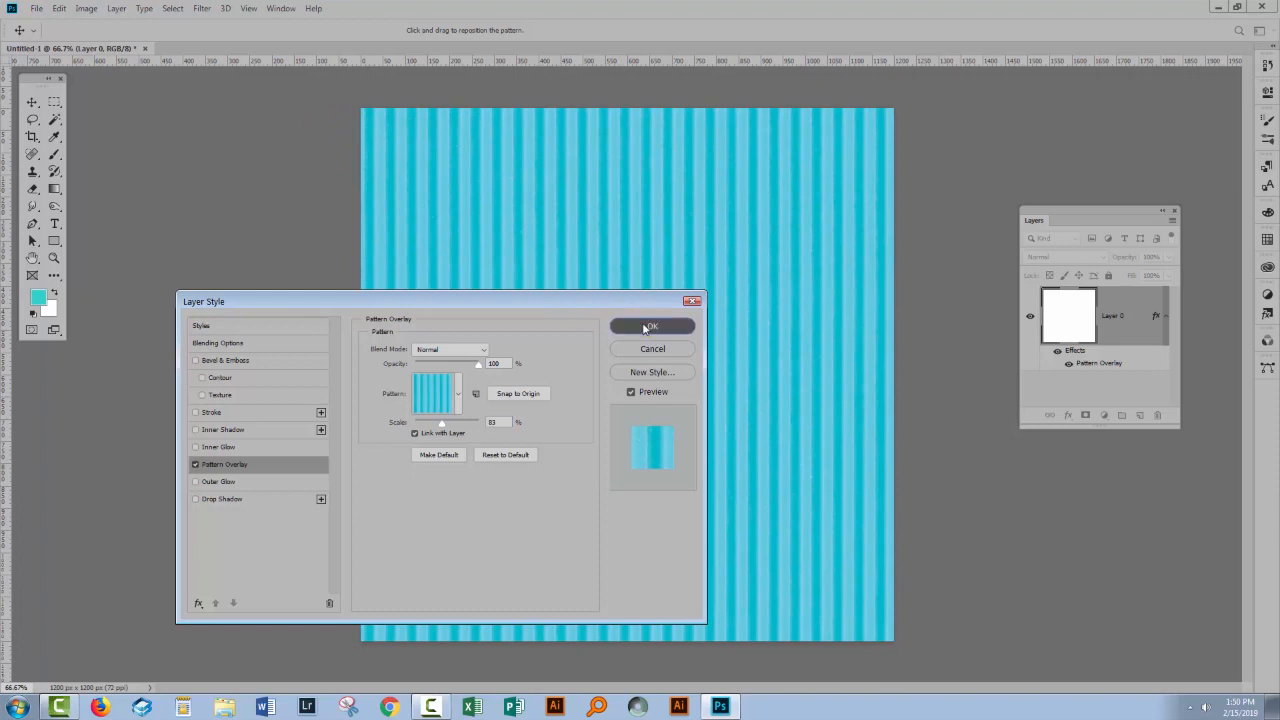
{"action": "key", "text": "z"}
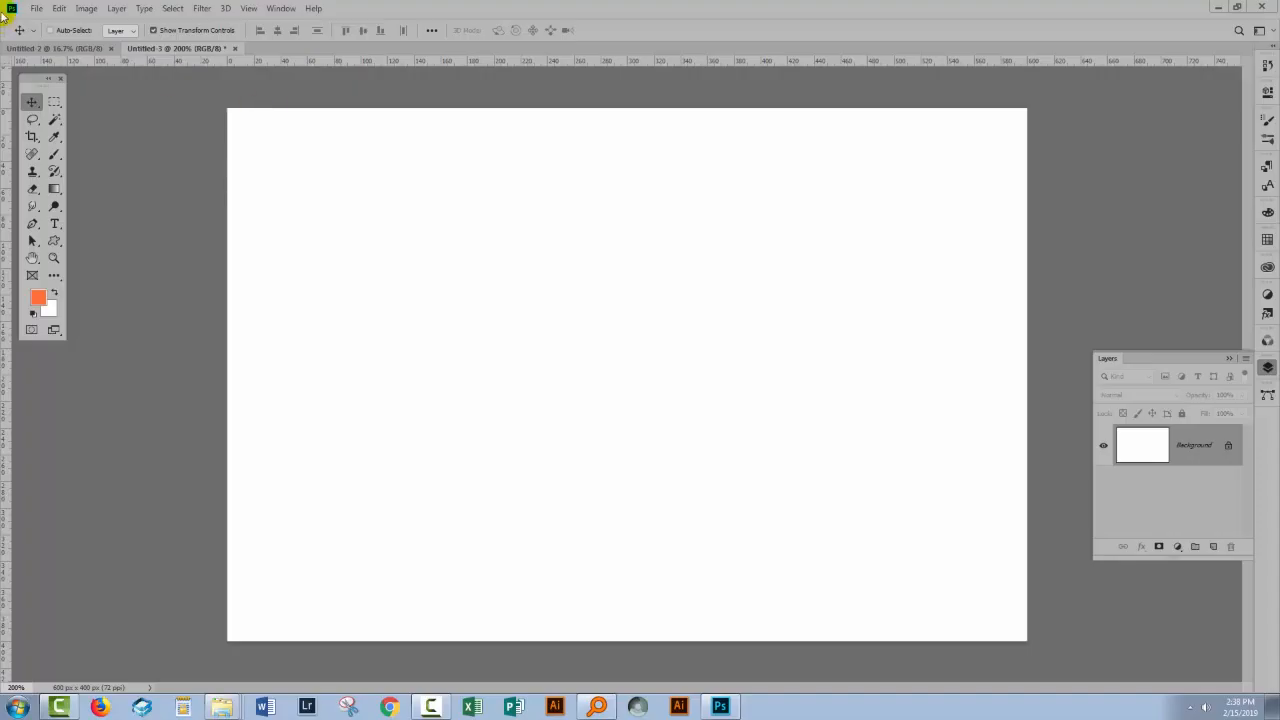
{"action": "left_click", "coordinate": [59, 8]}
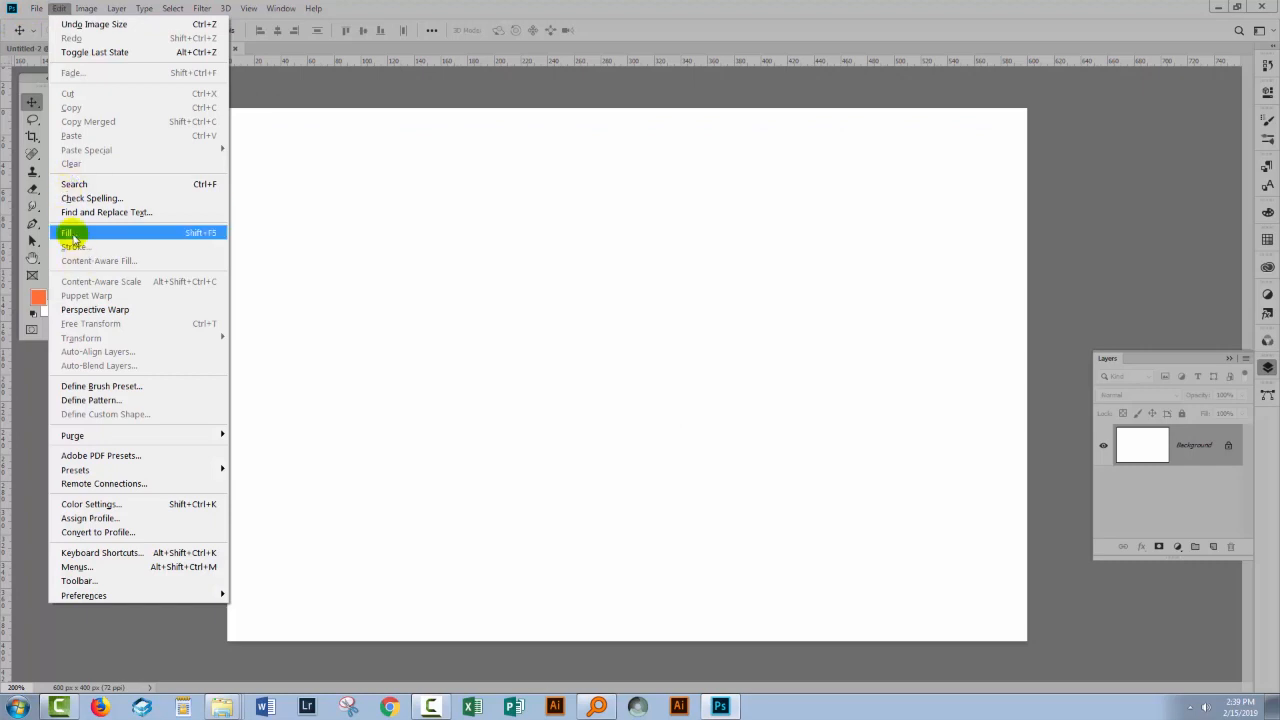
{"action": "left_click", "coordinate": [68, 232]}
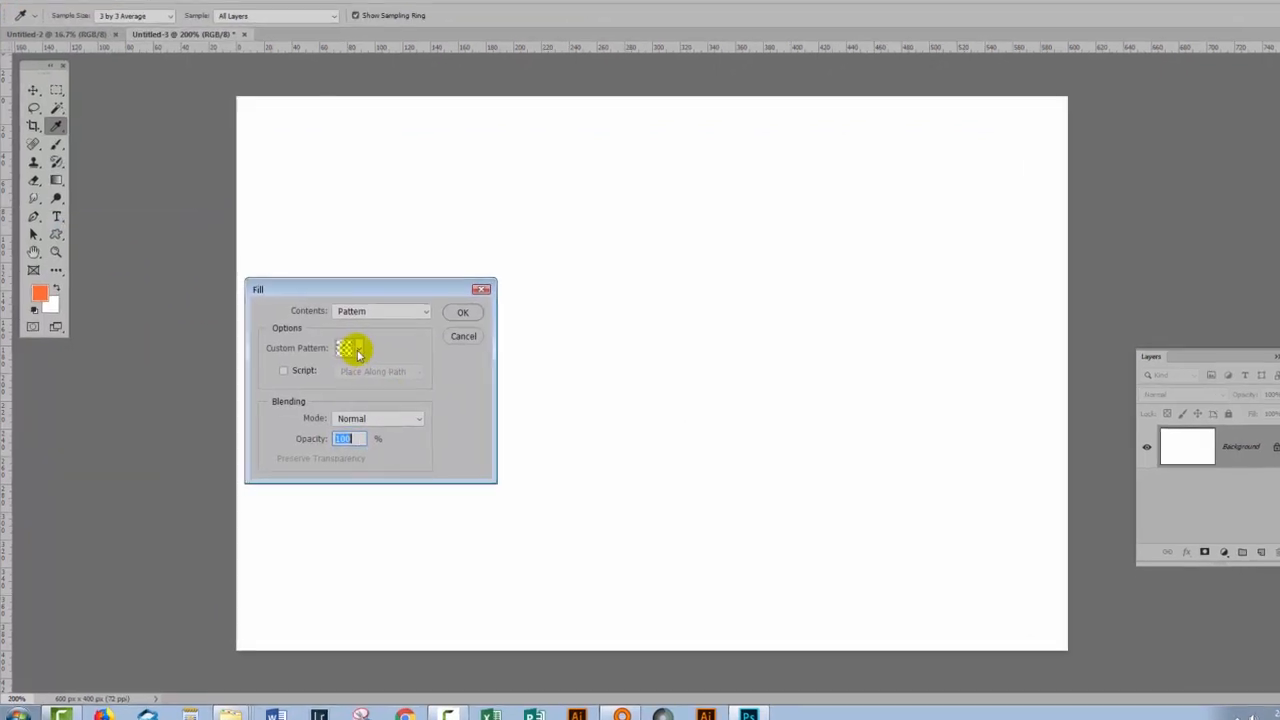
{"action": "left_click", "coordinate": [398, 344]}
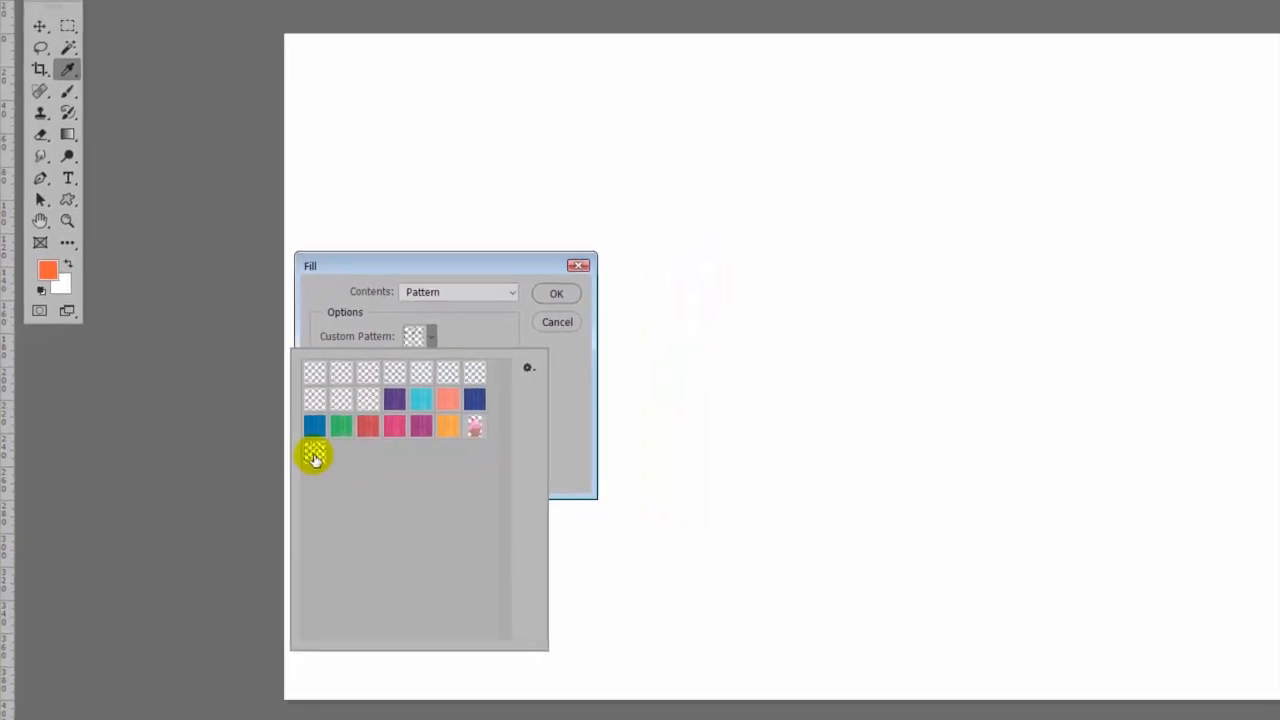
{"action": "left_click", "coordinate": [555, 322]}
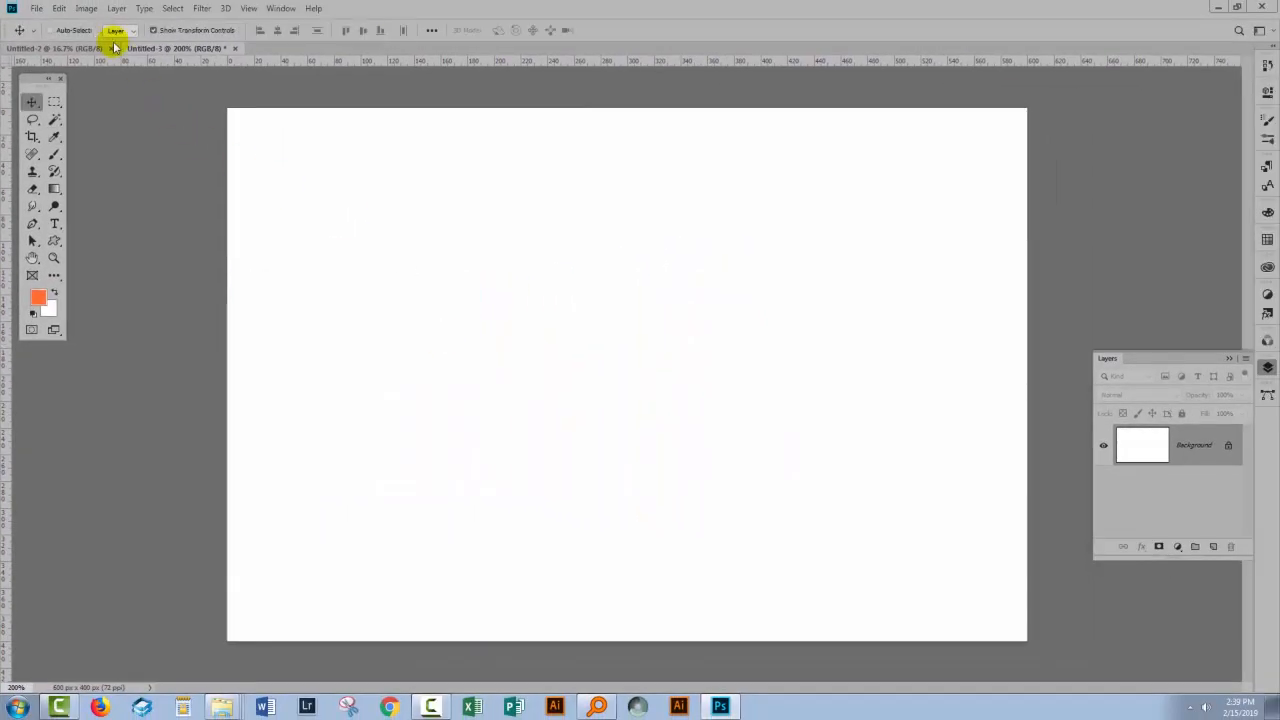
- Resize the blank image to 2500 by 2500 pixels and fit the whole canvas in view
{"action": "left_click", "coordinate": [86, 8]}
{"action": "left_click", "coordinate": [105, 104]}
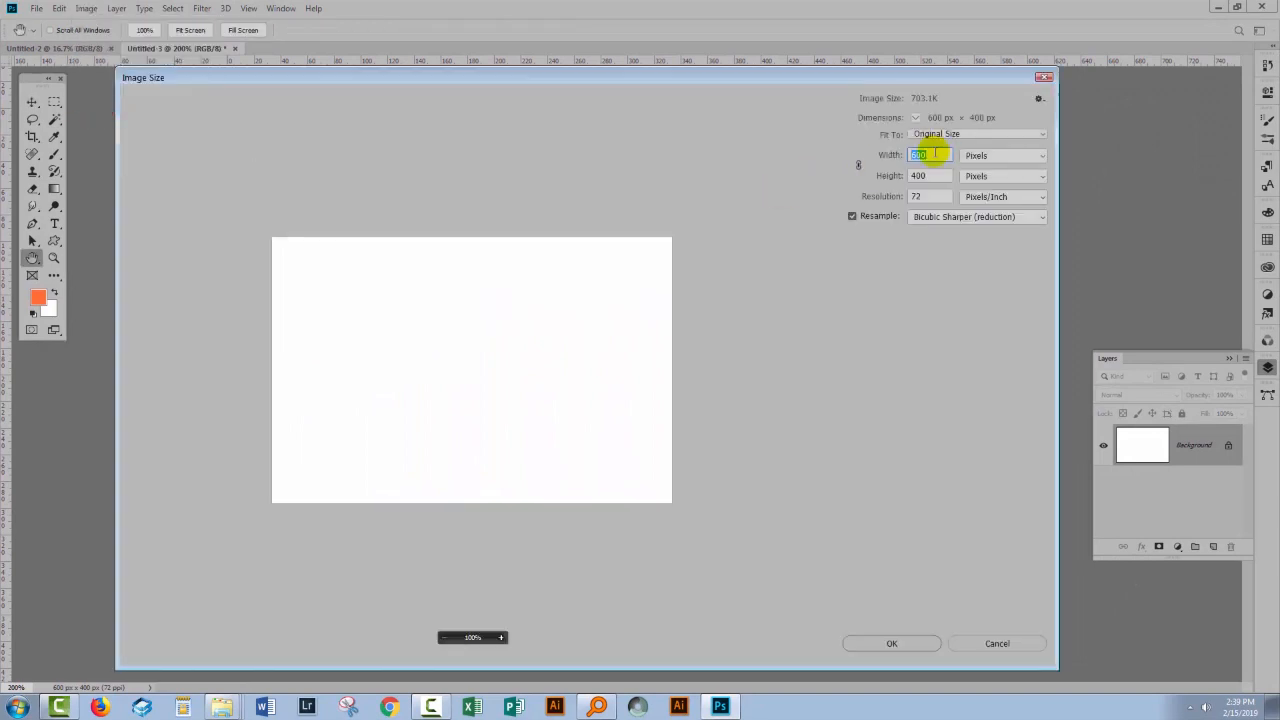
{"action": "type", "text": "2500"}
{"action": "key", "text": "Tab"}
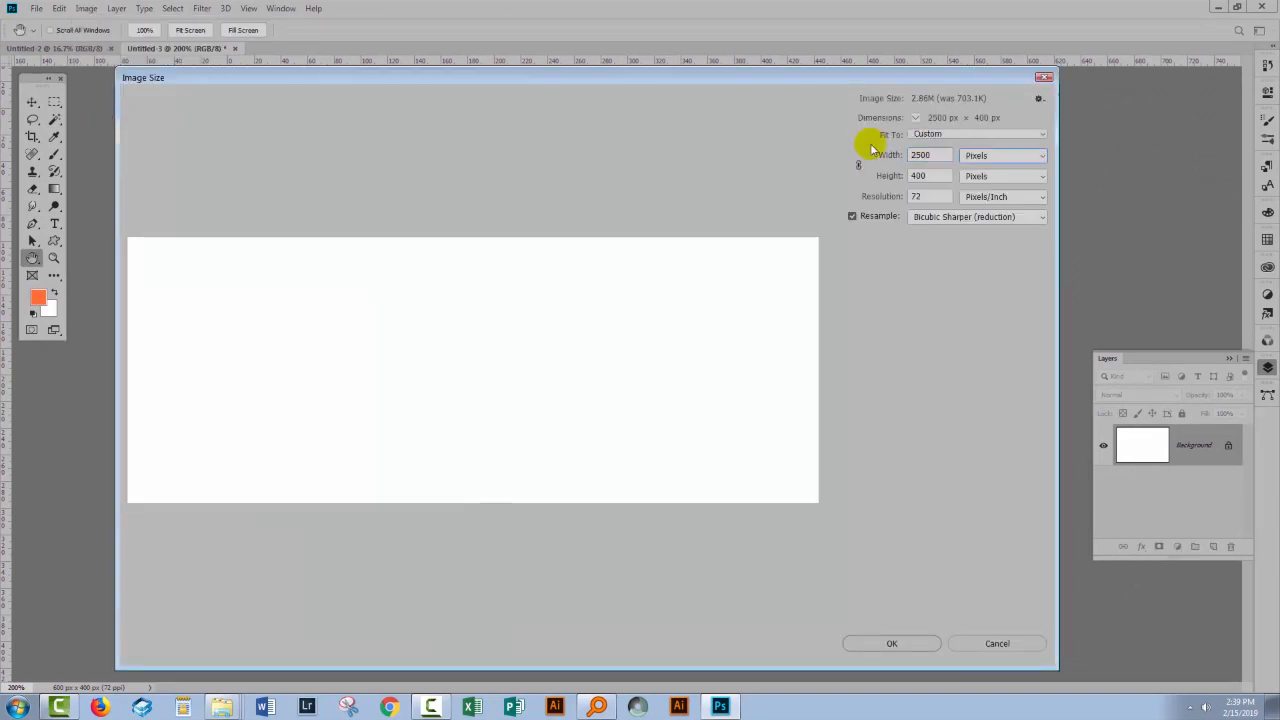
{"action": "type", "text": "2500"}
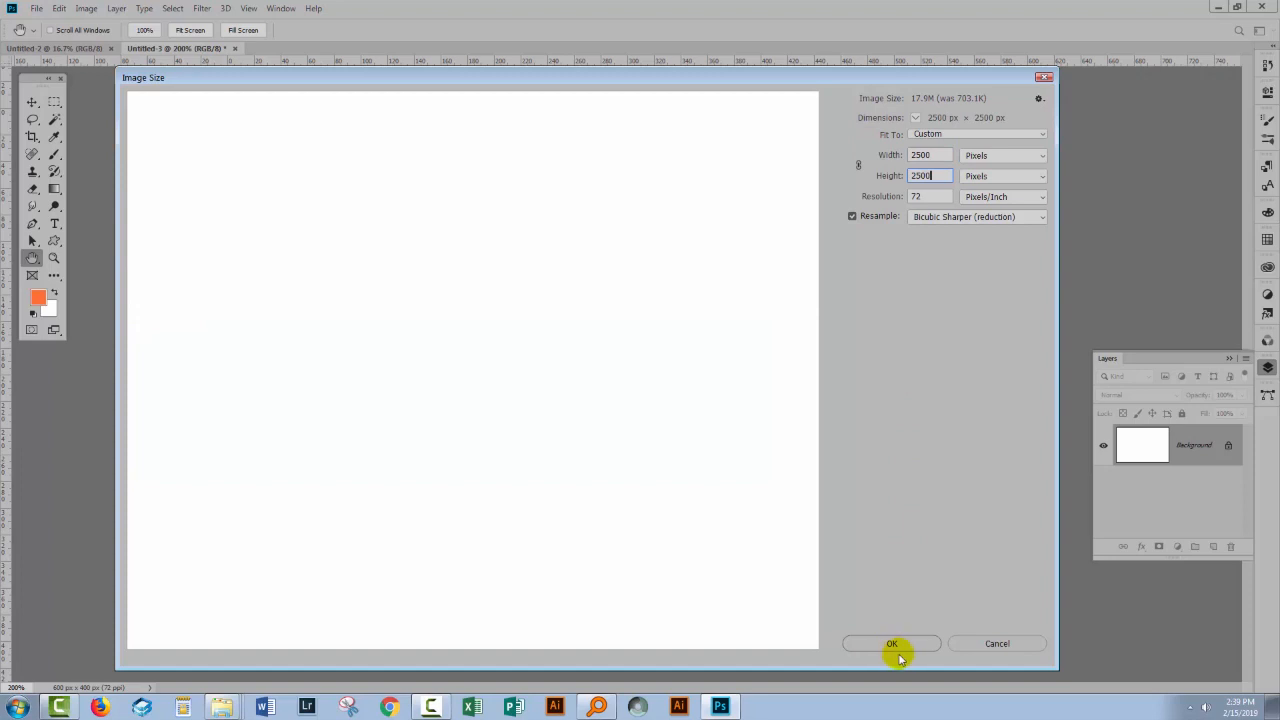
{"action": "left_click", "coordinate": [892, 644]}
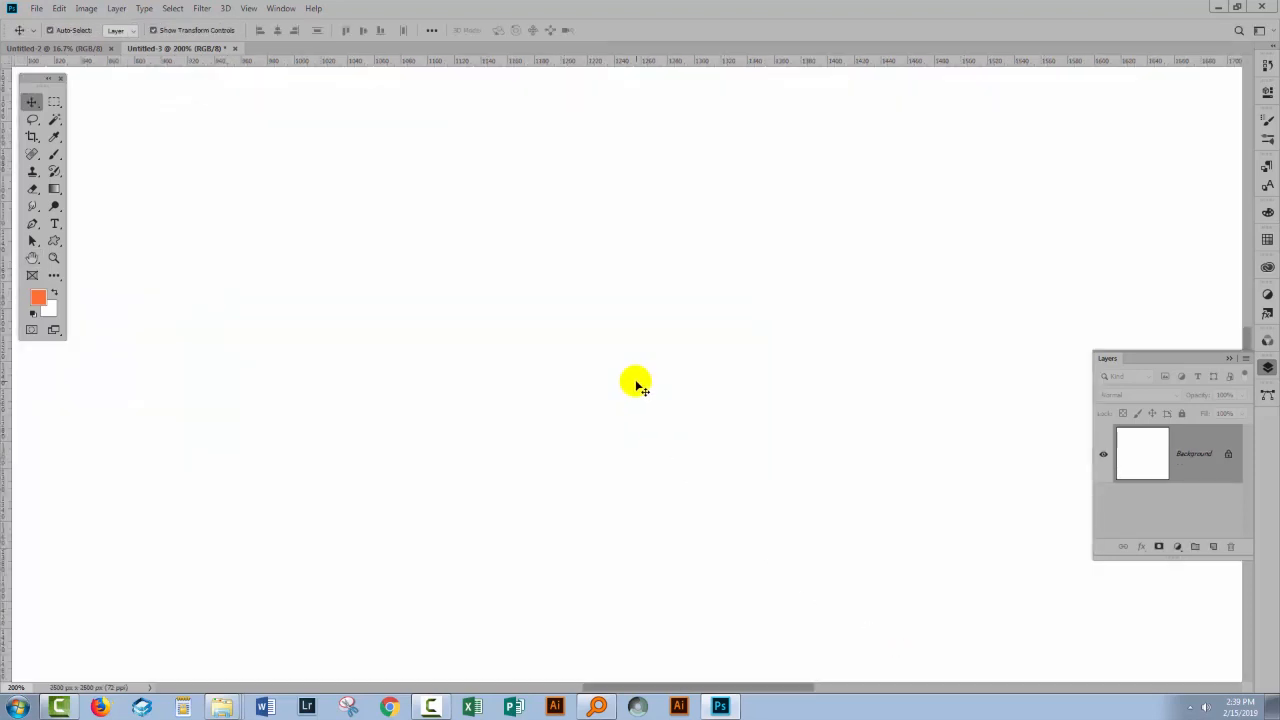
{"action": "key", "text": "ctrl+0"}
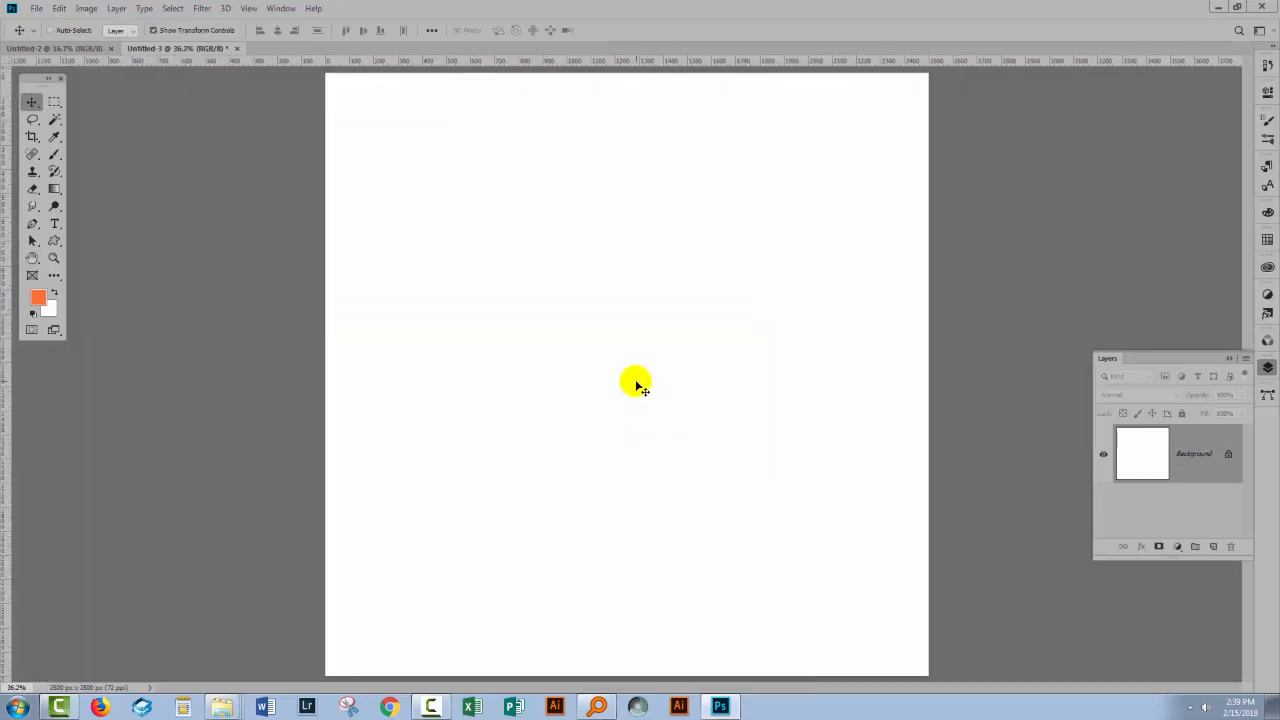
- Add a new layer above the background and fill it with the black short-line pattern
{"action": "left_click", "coordinate": [1213, 547]}
{"action": "left_click", "coordinate": [57, 9]}
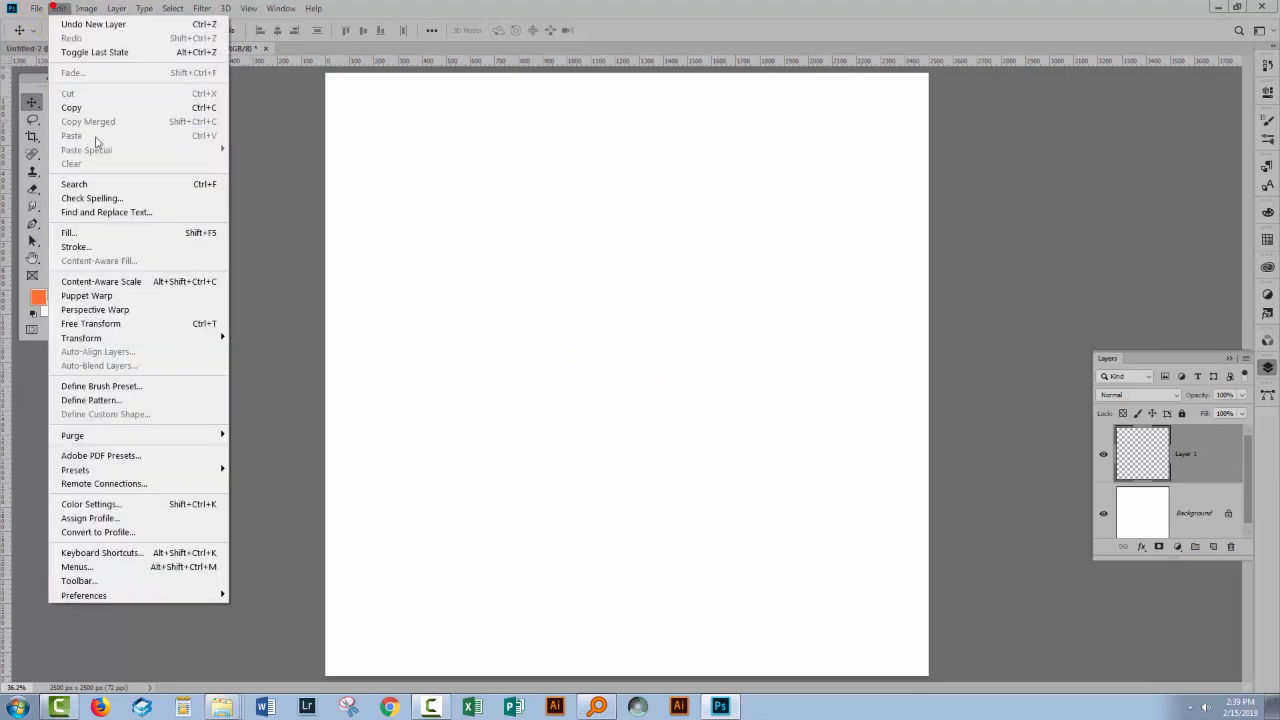
{"action": "left_click", "coordinate": [103, 230]}
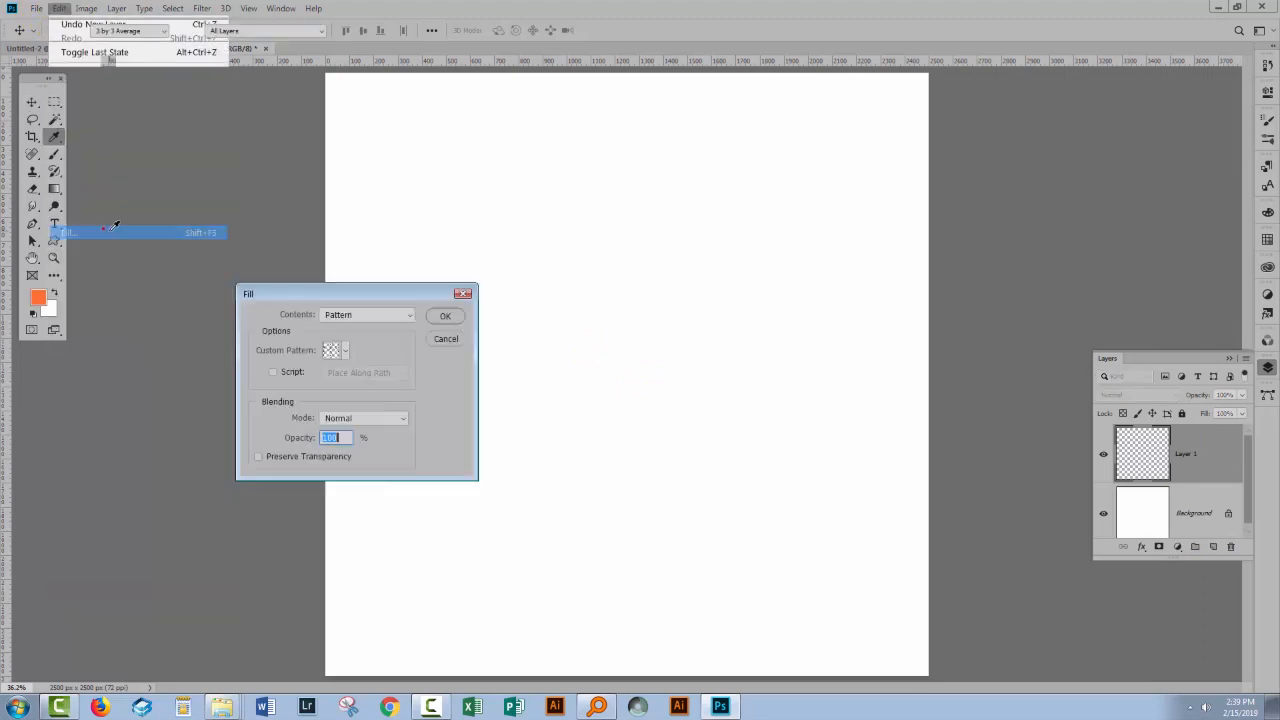
{"action": "left_click", "coordinate": [342, 349]}
{"action": "left_click", "coordinate": [441, 316]}
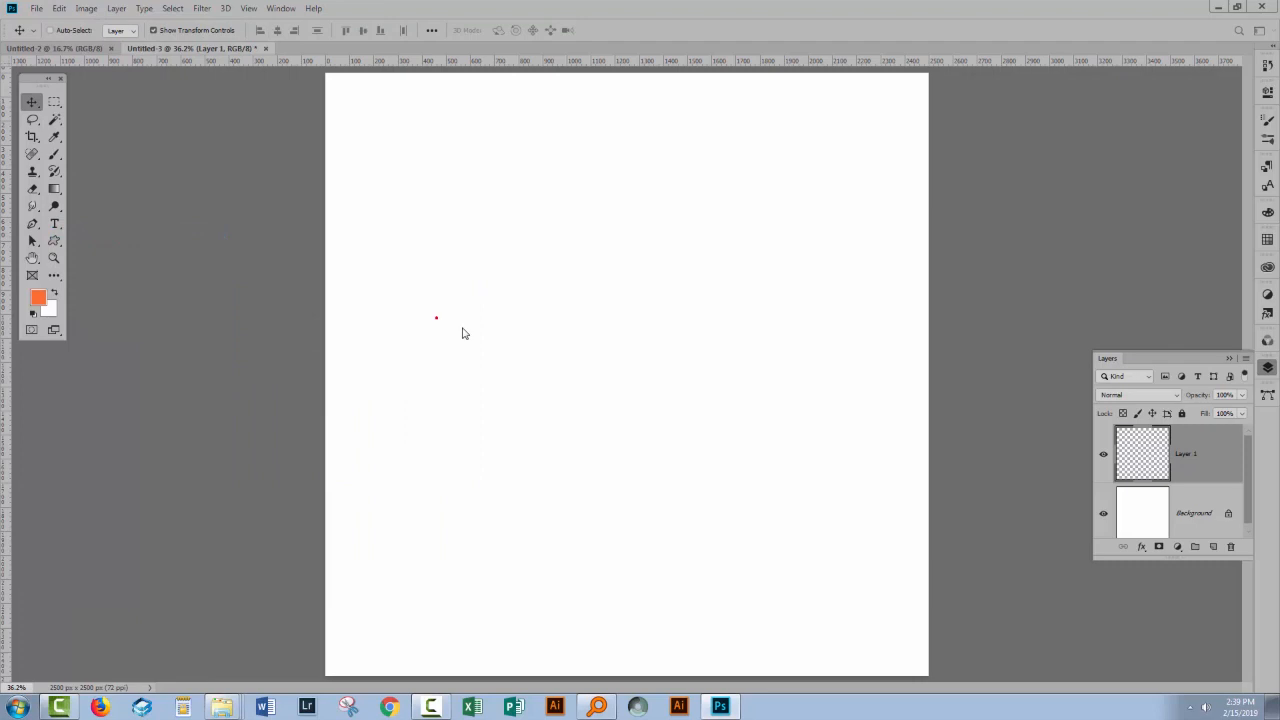
- Select seven scattered lines of the pattern with the Magic Wand, fill them with the orange foreground color and deselect
{"action": "left_click", "coordinate": [54, 119]}
{"action": "left_click", "coordinate": [477, 234]}
{"action": "left_click", "coordinate": [768, 378], "text": "shift"}
{"action": "left_click", "coordinate": [438, 534], "text": "shift"}
{"action": "left_click", "coordinate": [828, 636], "text": "shift"}
{"action": "left_click", "coordinate": [770, 125], "text": "shift"}
{"action": "left_click", "coordinate": [608, 378], "text": "shift"}
{"action": "left_click", "coordinate": [342, 628], "text": "shift"}
{"action": "key", "text": "alt+BackSpace"}
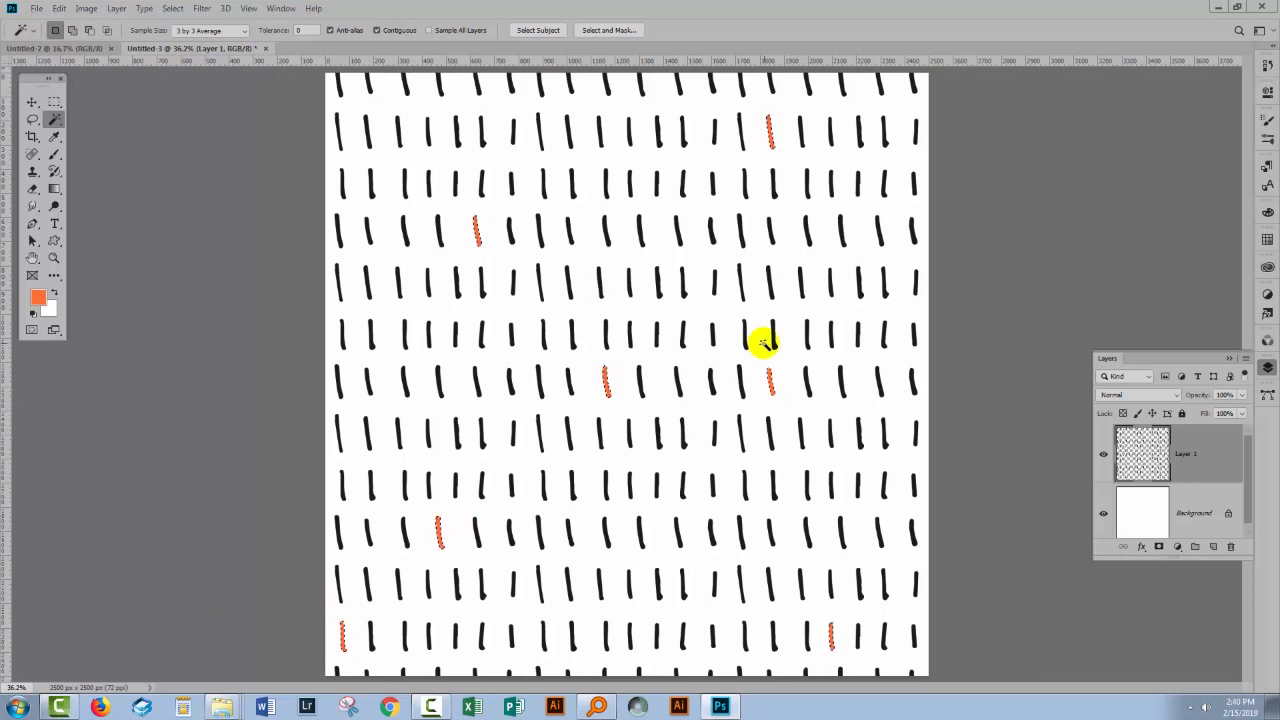
{"action": "key", "text": "ctrl+d"}
{"action": "key", "text": "v"}
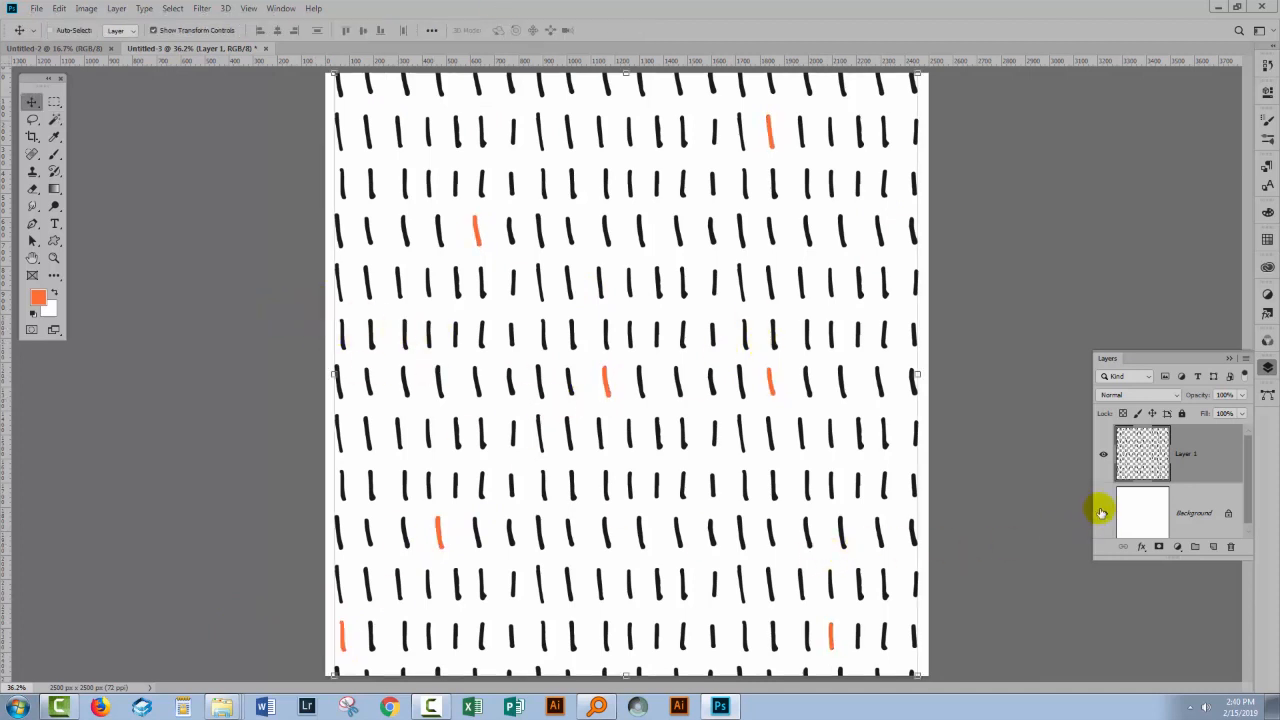
- Hide the background layer and define the recolored lines as a new pattern named "edited pattern"
{"action": "left_click", "coordinate": [1105, 515]}
{"action": "left_click", "coordinate": [60, 9]}
{"action": "left_click", "coordinate": [91, 400]}
{"action": "type", "text": "edited patter"}
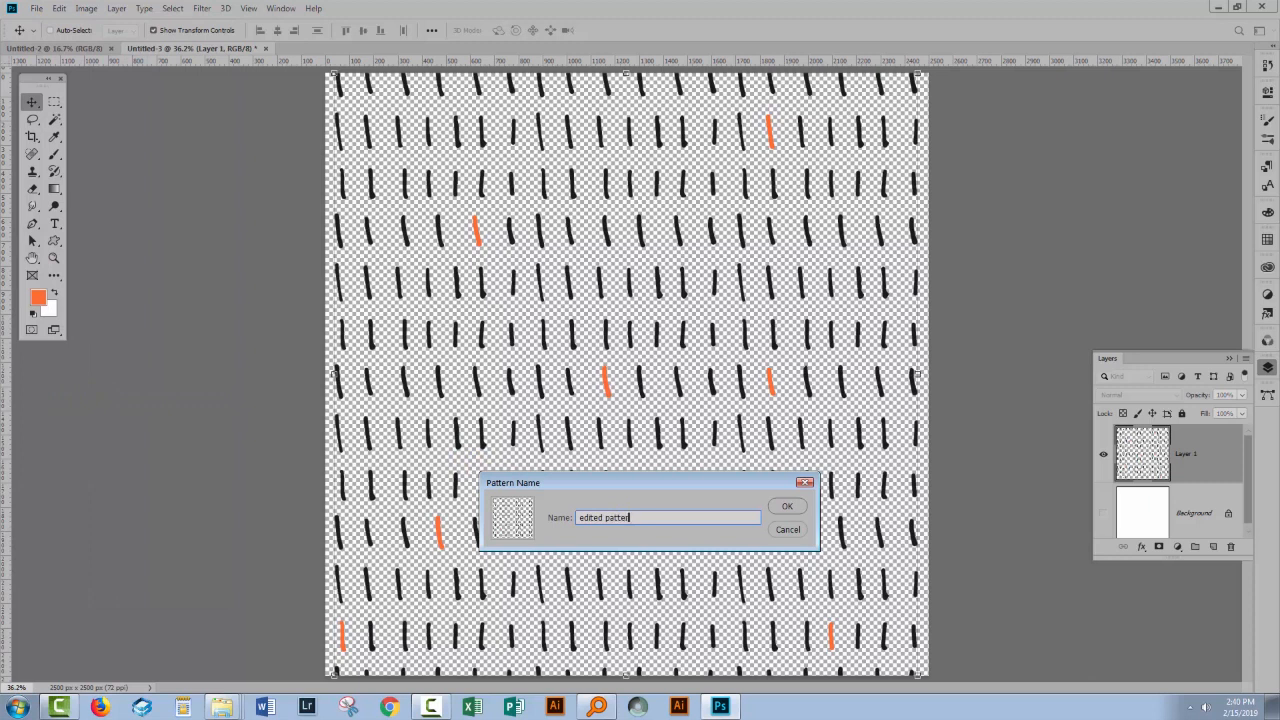
{"action": "left_click", "coordinate": [787, 507]}
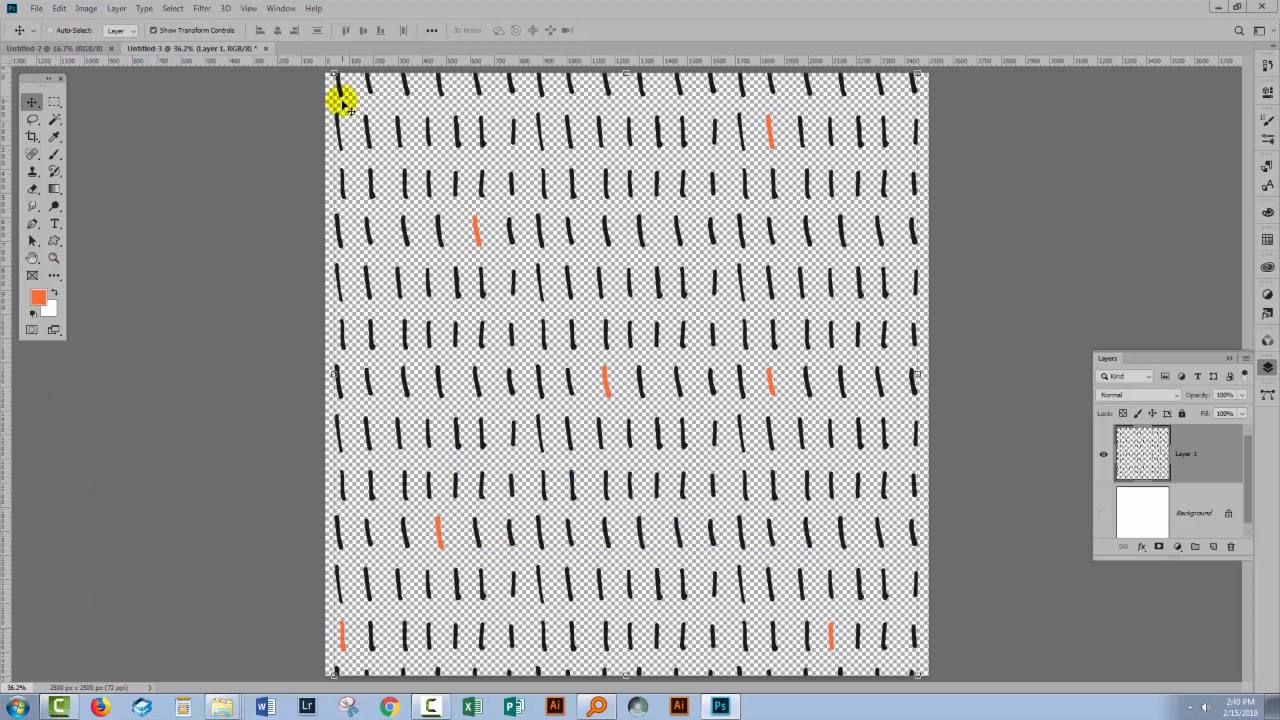
- Switch to the blank Untitled-2 document and fill its background with the newly defined edited pattern
{"action": "left_click", "coordinate": [98, 47]}
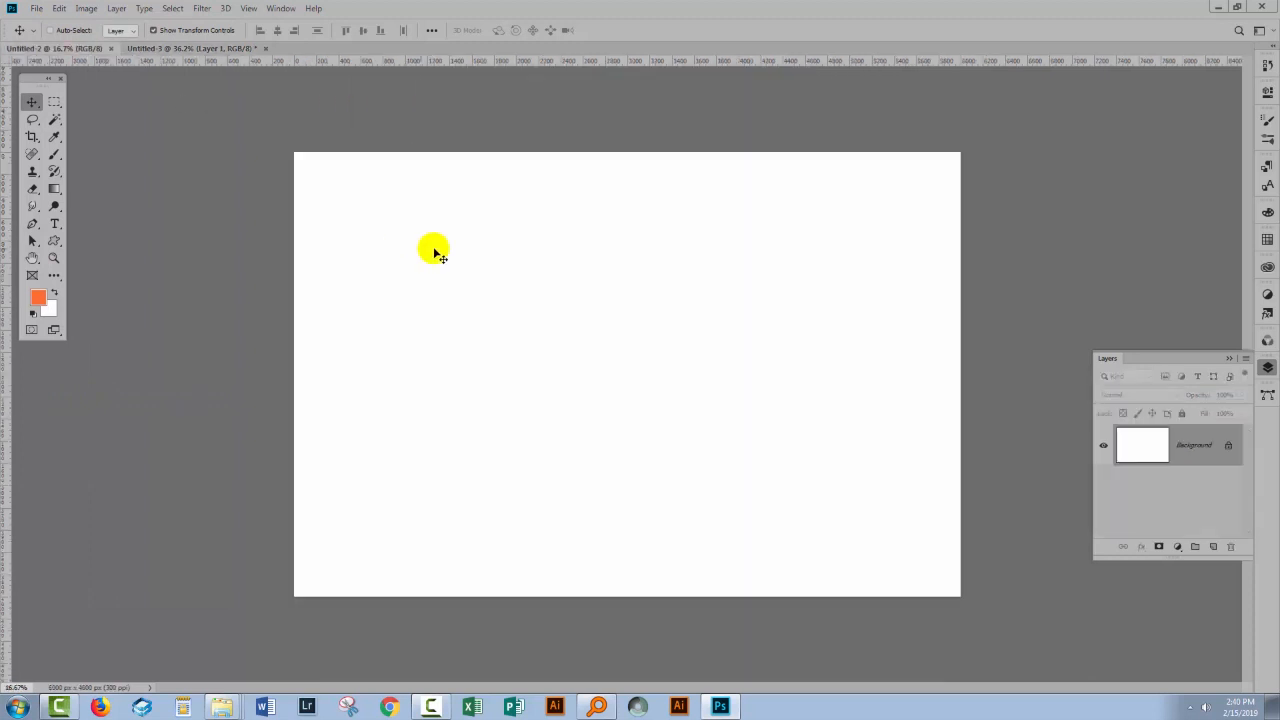
{"action": "left_click", "coordinate": [59, 9]}
{"action": "left_click", "coordinate": [108, 236]}
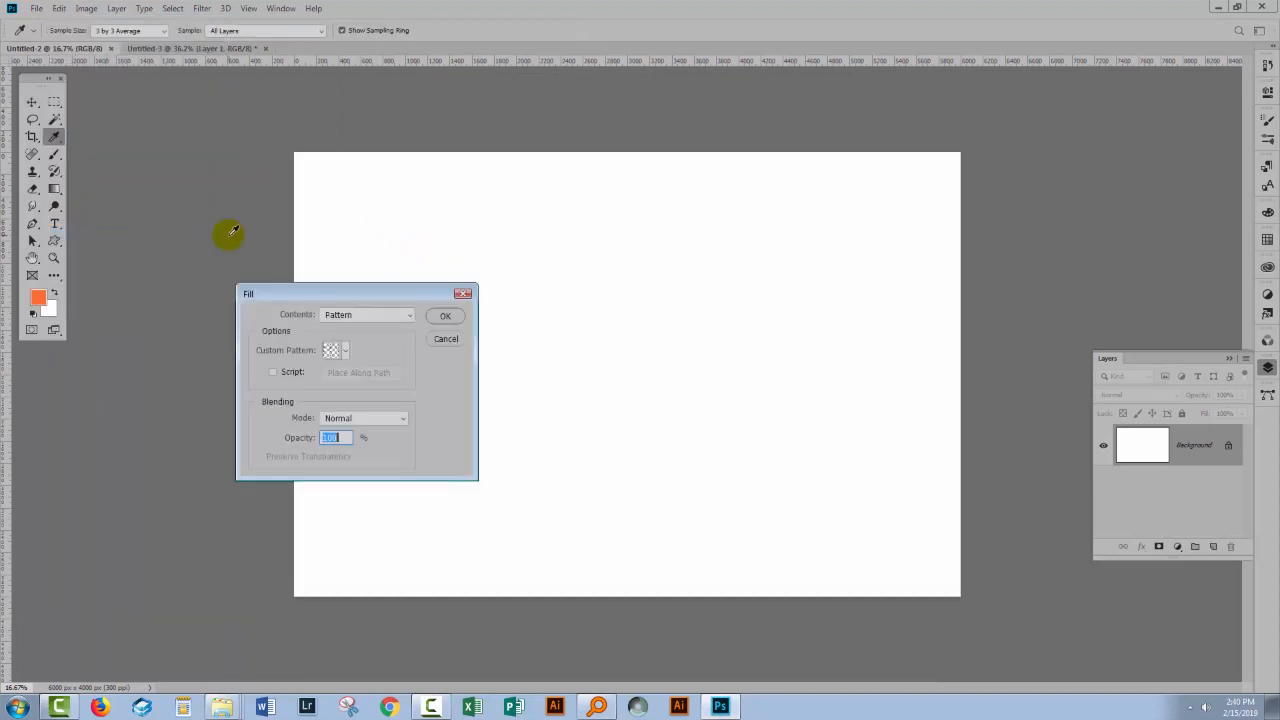
{"action": "left_click", "coordinate": [344, 350]}
{"action": "left_click", "coordinate": [266, 442]}
{"action": "left_click", "coordinate": [449, 317]}
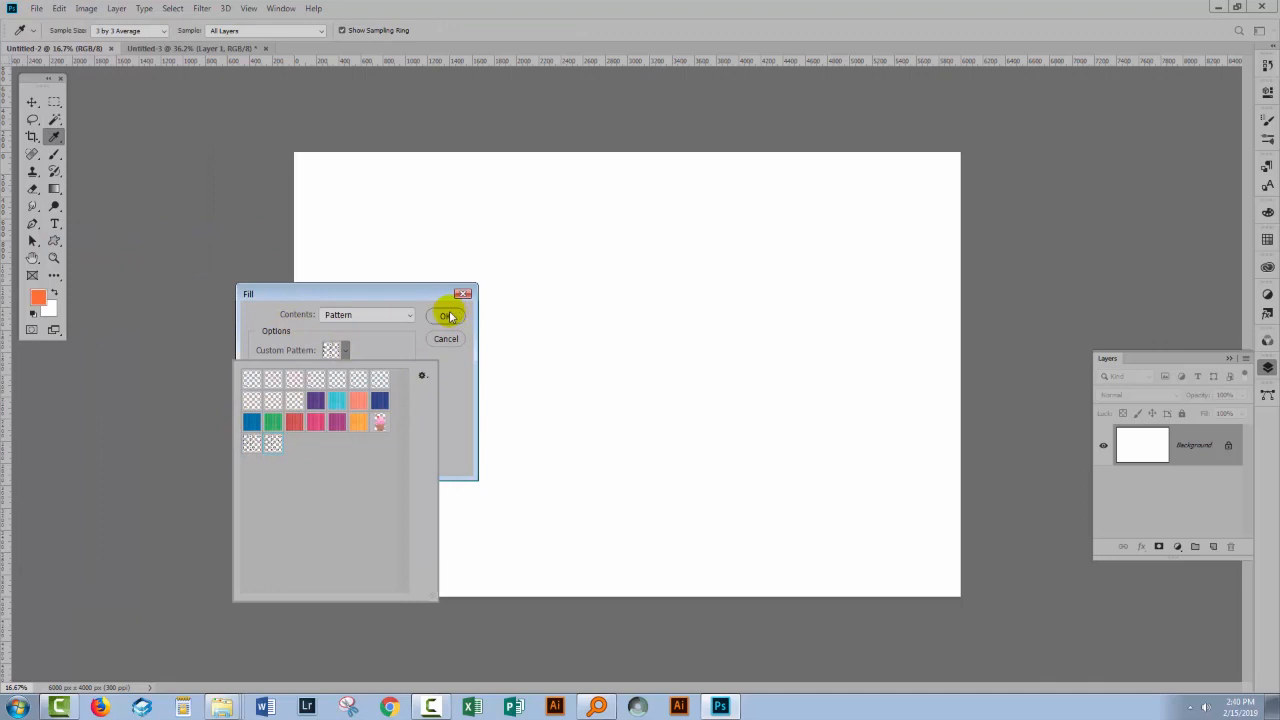
{"action": "left_click", "coordinate": [449, 317]}
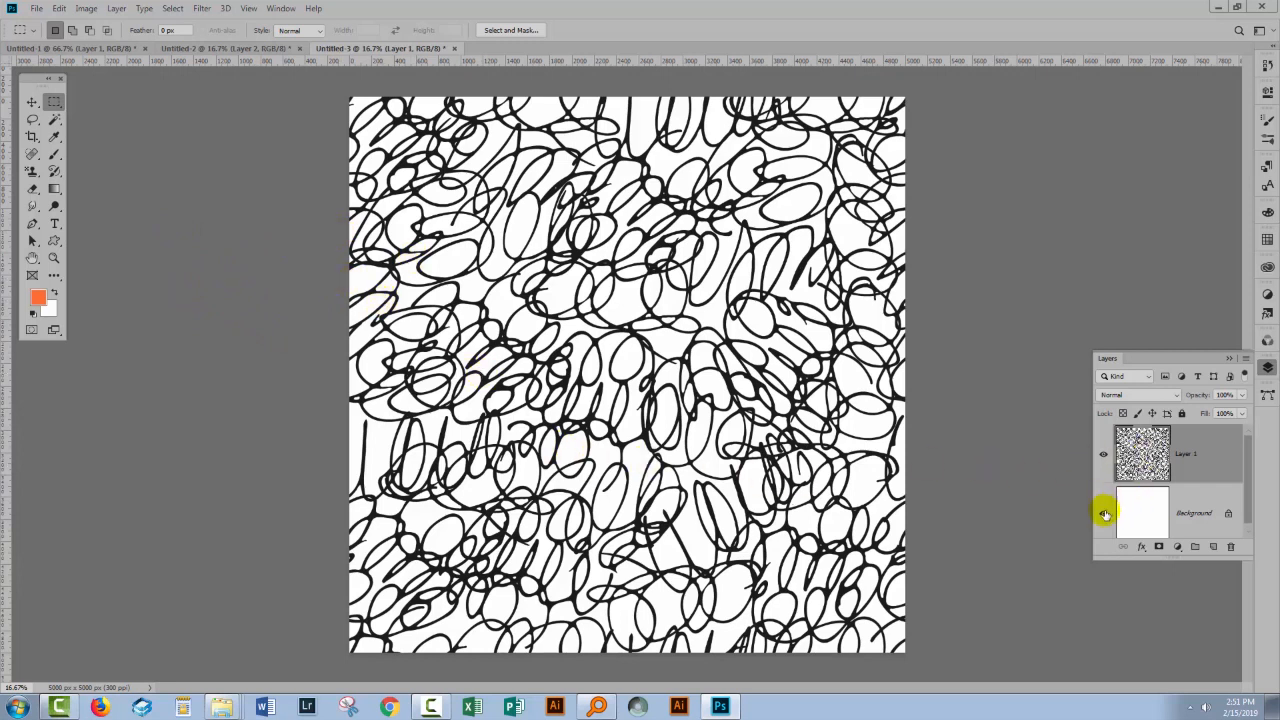
- Resize the 5000 px squiggly-line image to 10 percent in width and height
{"action": "left_click", "coordinate": [86, 8]}
{"action": "left_click", "coordinate": [115, 117]}
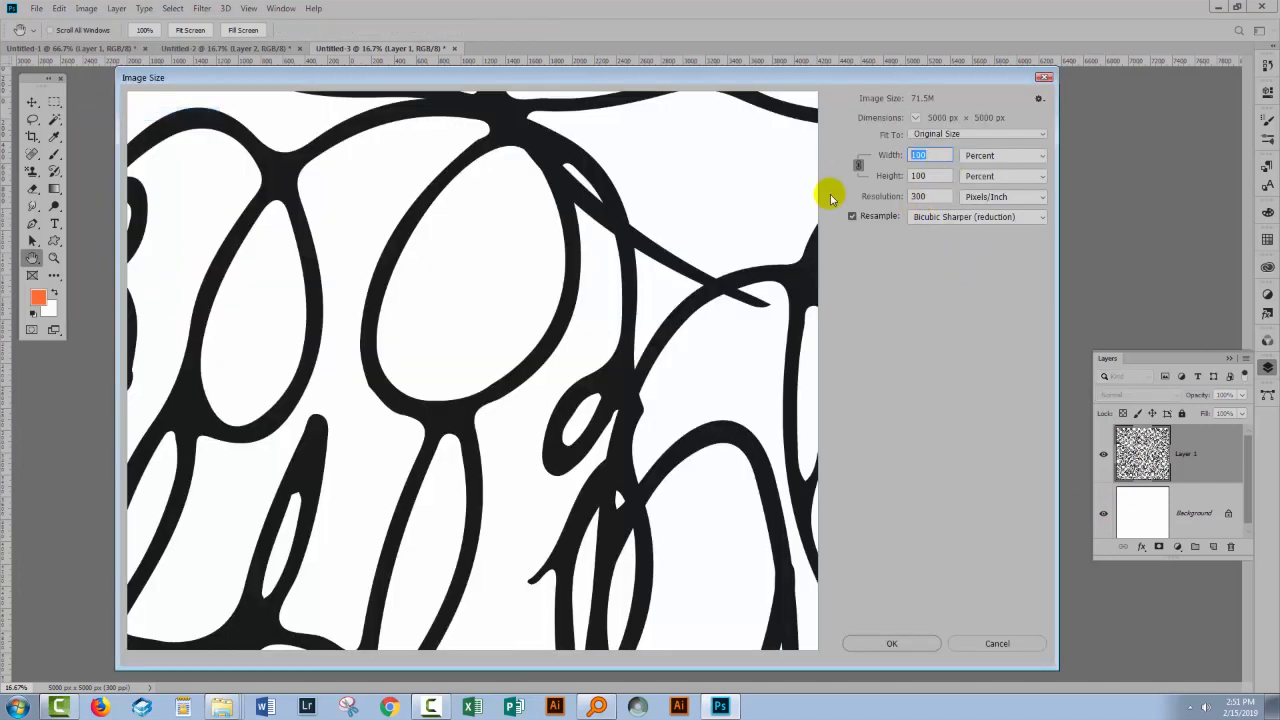
{"action": "type", "text": "10"}
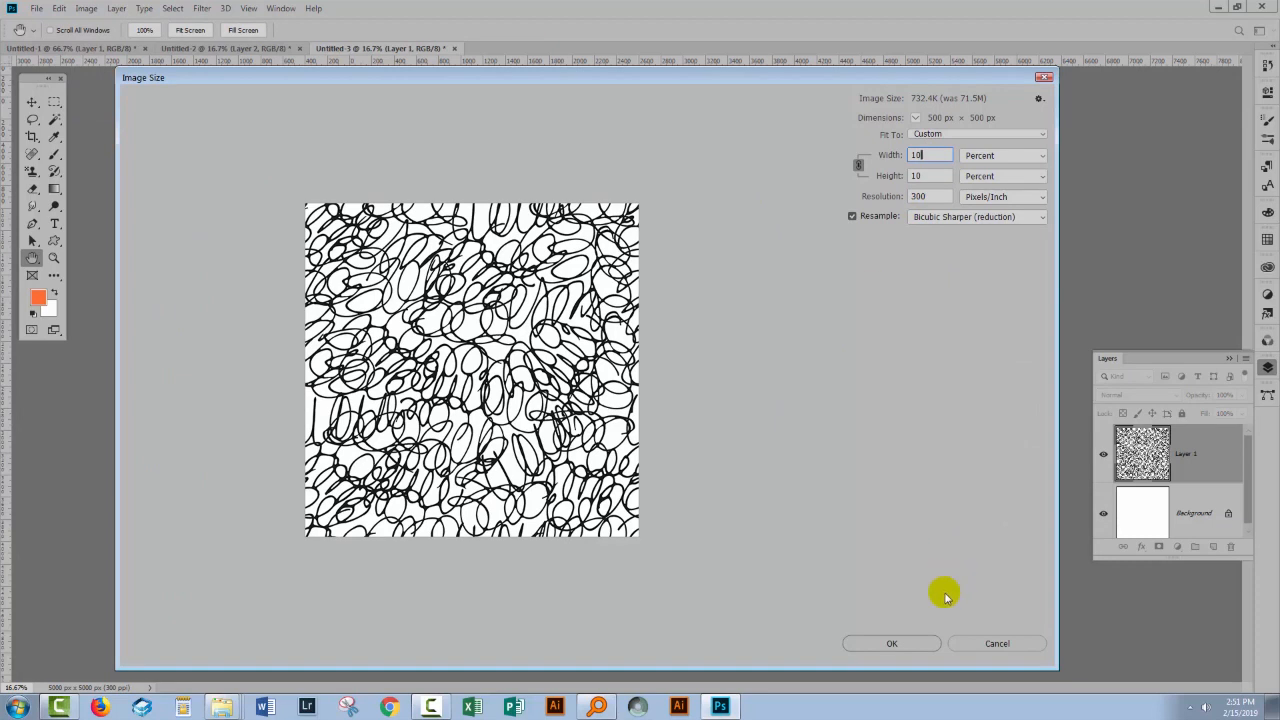
{"action": "left_click", "coordinate": [889, 644]}
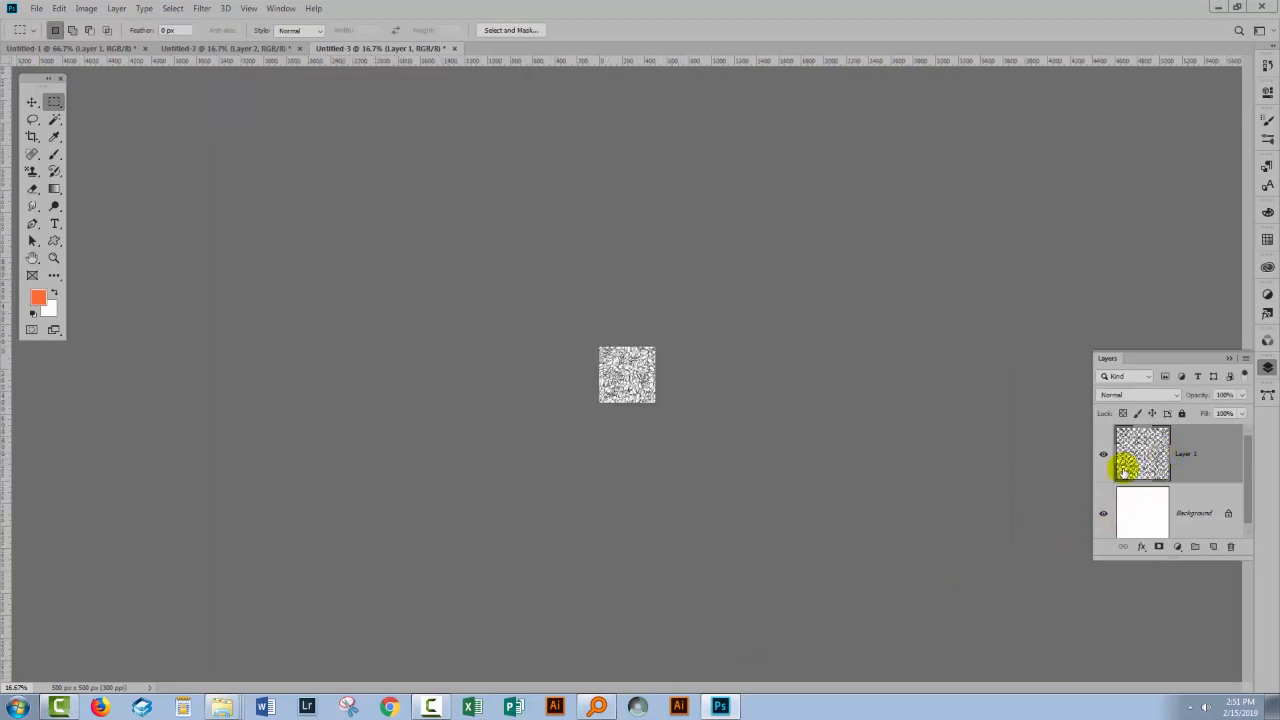
- Hide the background layer and define the reduced artwork as a pattern named "squiggly lines small"
{"action": "left_click", "coordinate": [1102, 513]}
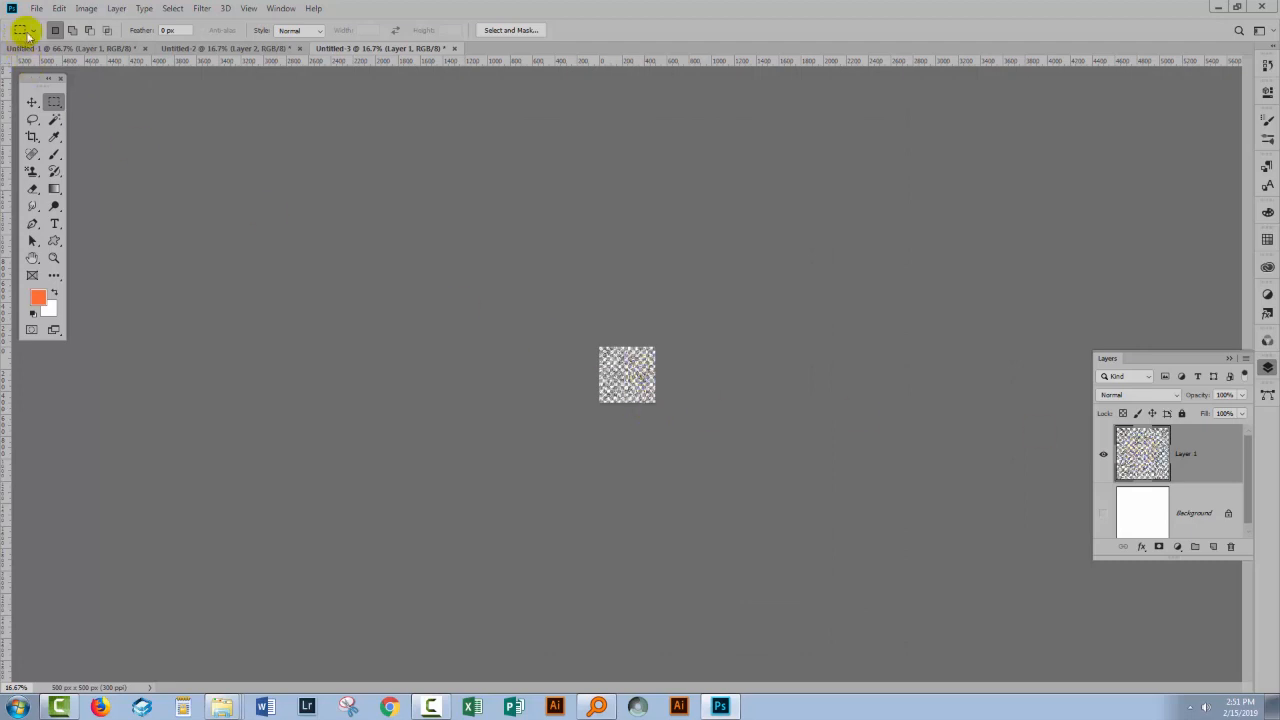
{"action": "left_click", "coordinate": [57, 9]}
{"action": "left_click", "coordinate": [100, 402]}
{"action": "type", "text": "aquiggly lines small"}
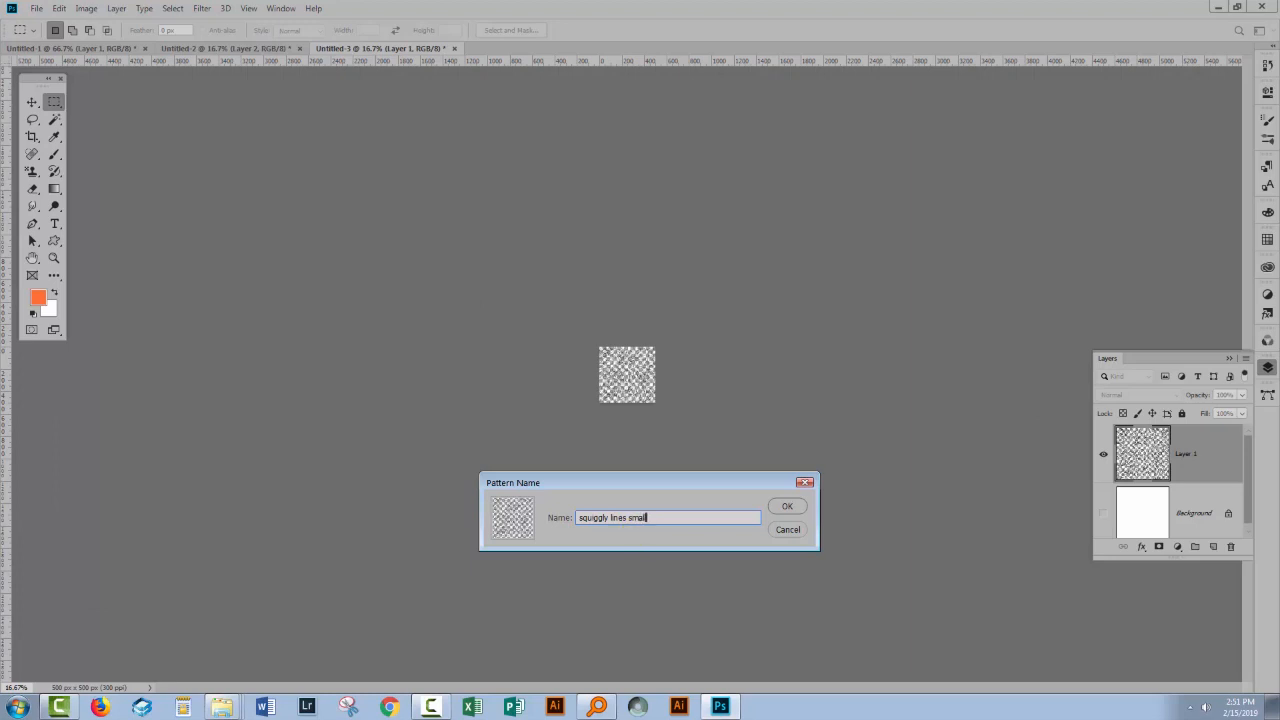
{"action": "key", "text": "Return"}
- In Untitled-2, paint a zigzag stroke across the empty top layer using the Pattern Stamp tool with the small squiggly-line pattern
{"action": "left_click", "coordinate": [196, 48]}
{"action": "left_click", "coordinate": [32, 173]}
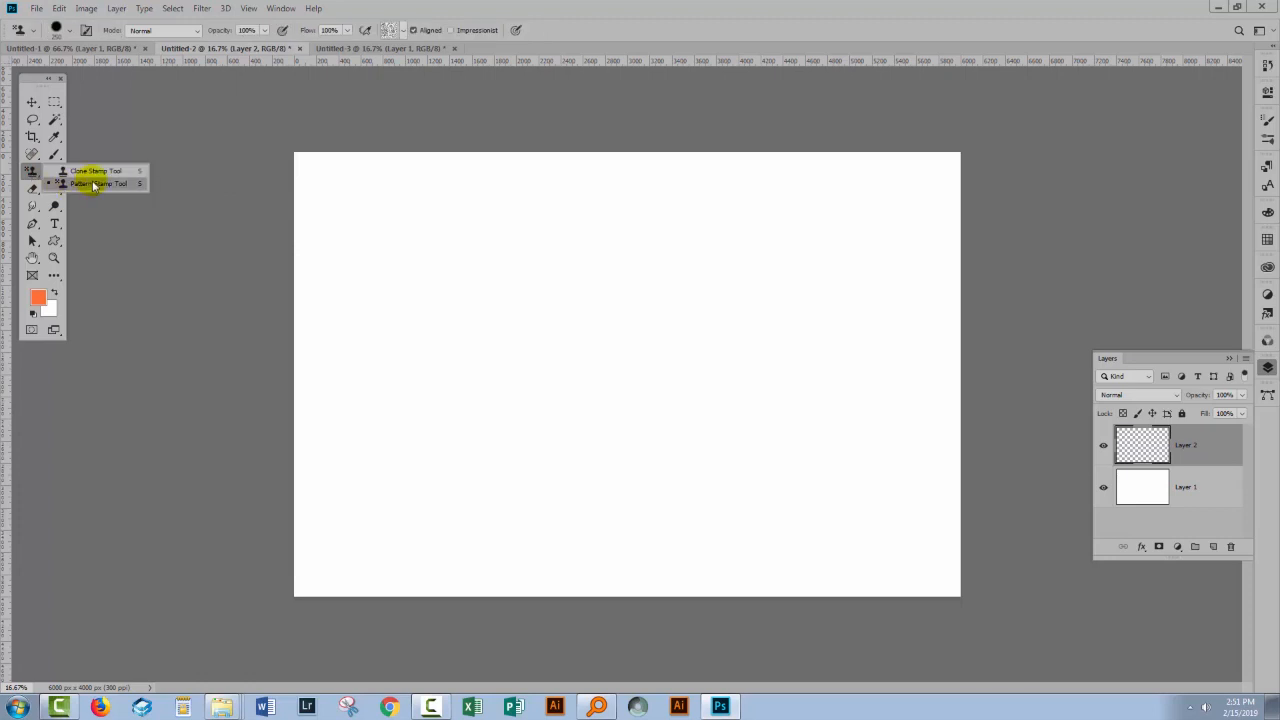
{"action": "left_click", "coordinate": [93, 184]}
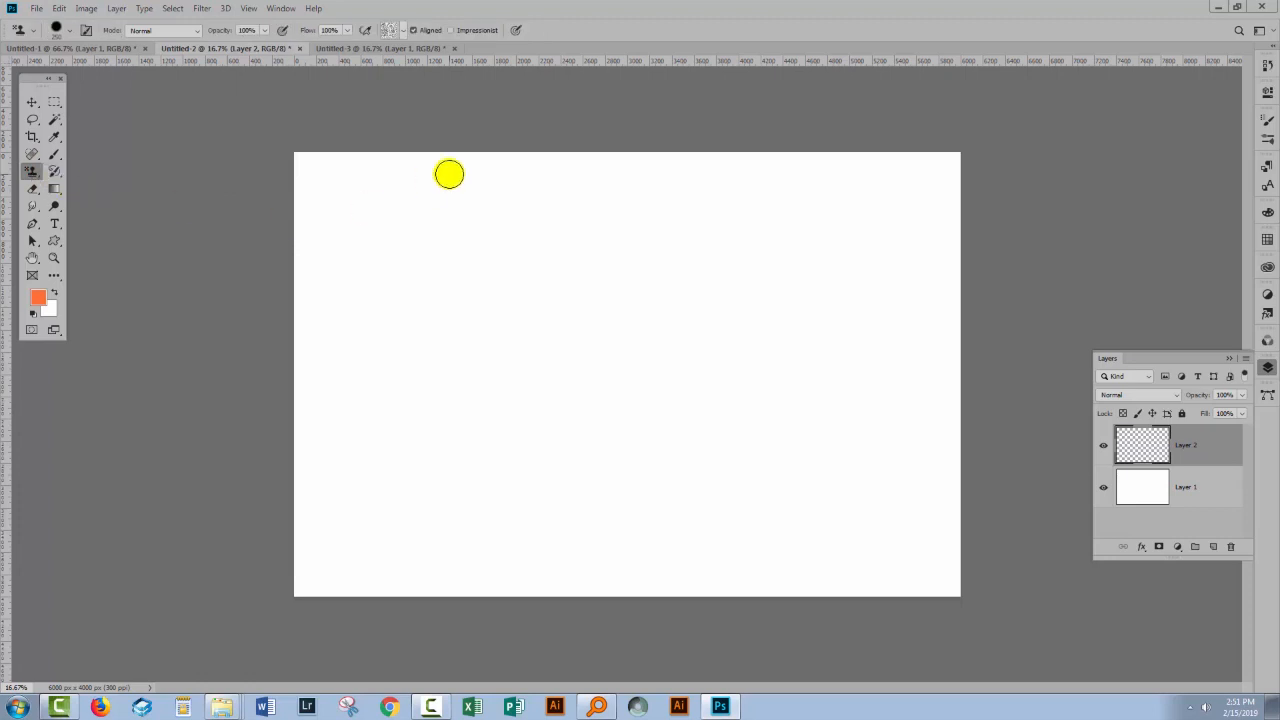
{"action": "left_click", "coordinate": [402, 31]}
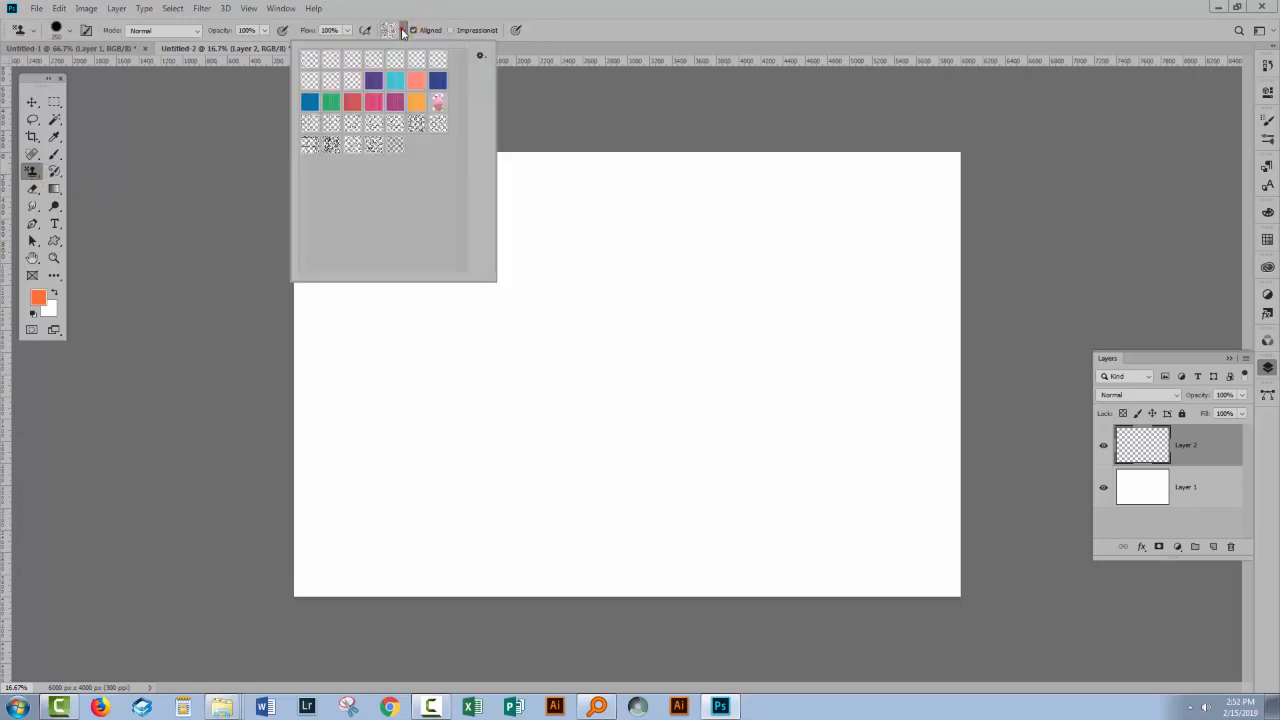
{"action": "double_click", "coordinate": [391, 146]}
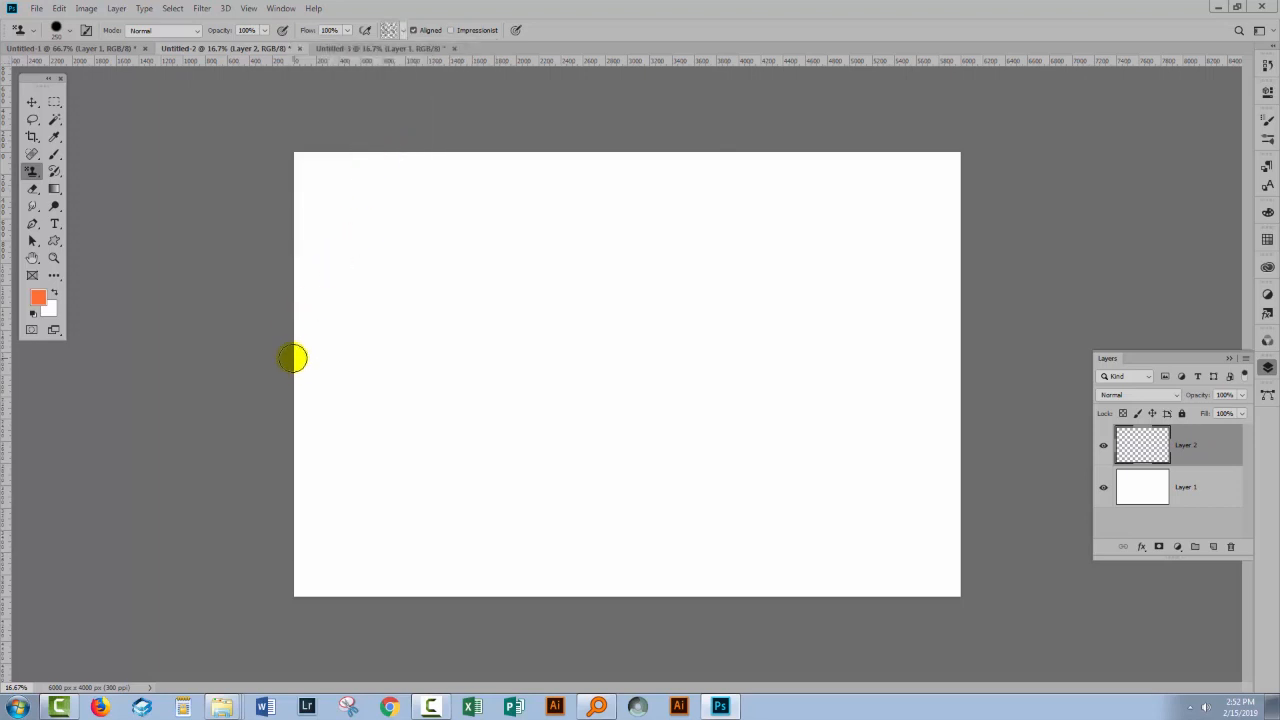
{"action": "mouse_move", "coordinate": [317, 397]}
{"action": "left_mouse_down"}
{"action": "mouse_move", "coordinate": [491, 274]}
{"action": "mouse_move", "coordinate": [560, 347]}
{"action": "mouse_move", "coordinate": [689, 403]}
{"action": "mouse_move", "coordinate": [890, 447]}
{"action": "left_mouse_up"}
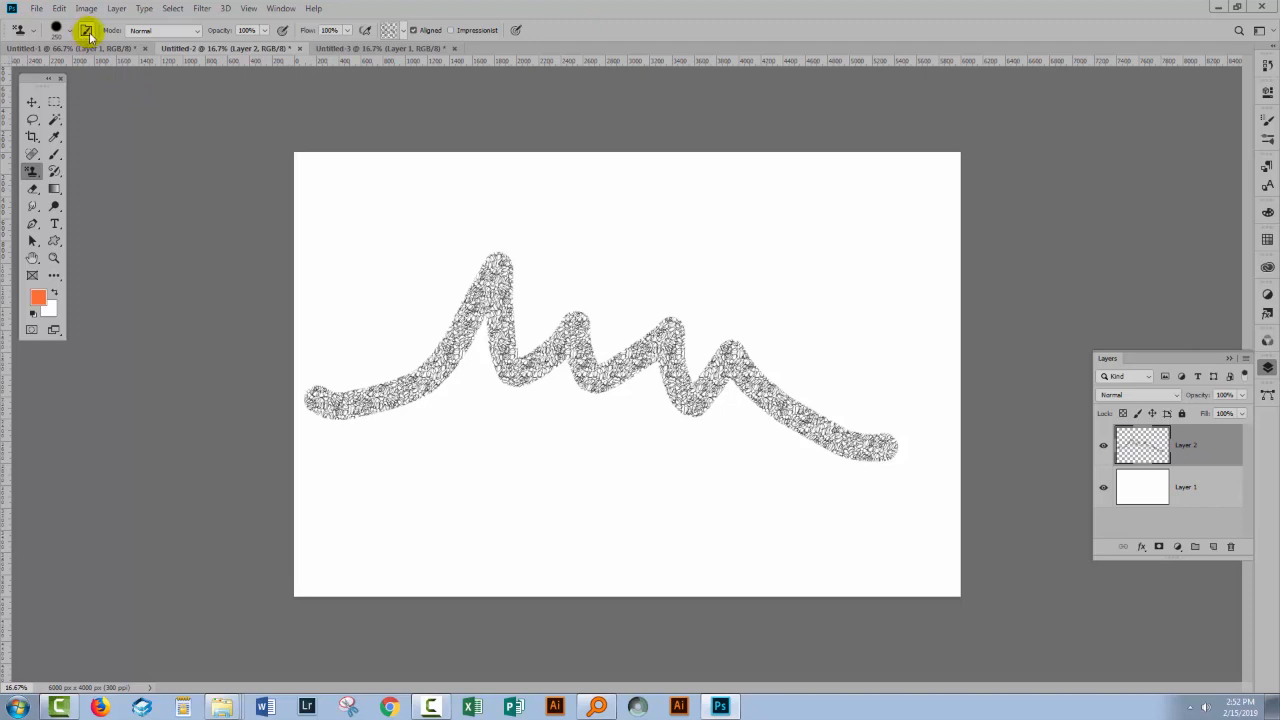
- Reduce the Pattern Stamp brush's hardness and paint two more pattern strokes below the zigzag
{"action": "left_click", "coordinate": [66, 31]}
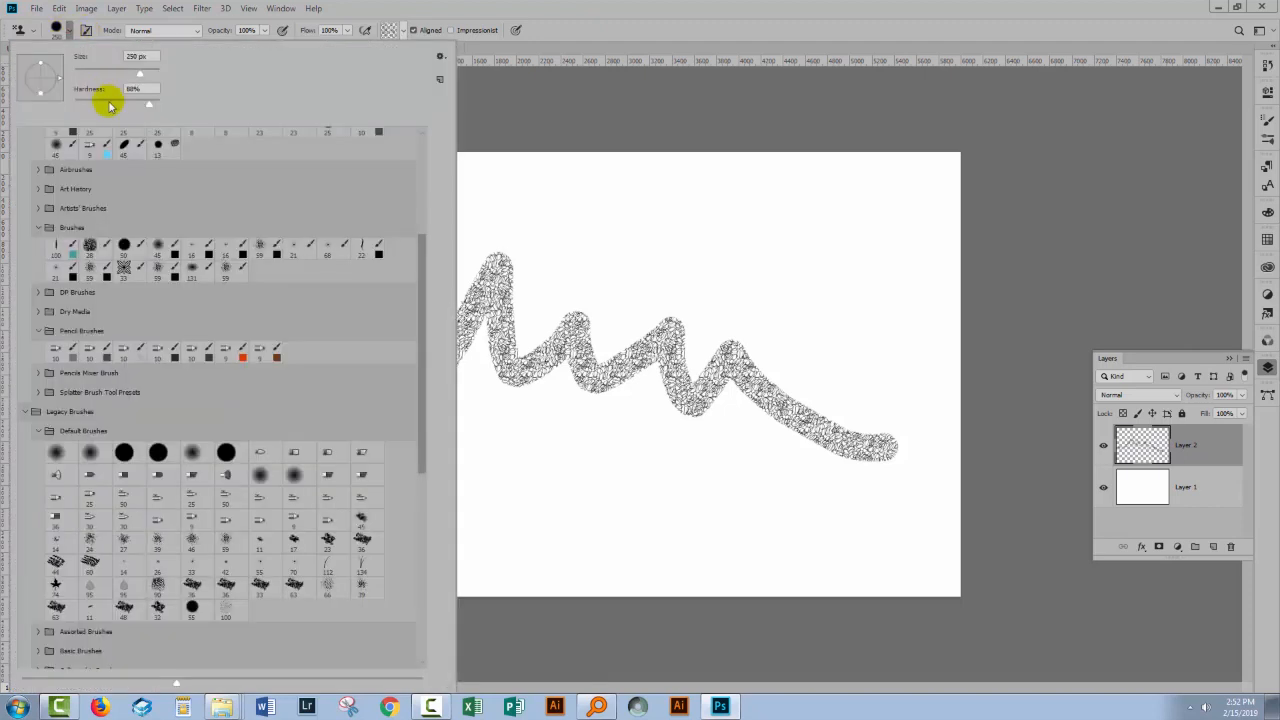
{"action": "left_click", "coordinate": [115, 105]}
{"action": "left_click", "coordinate": [597, 12]}
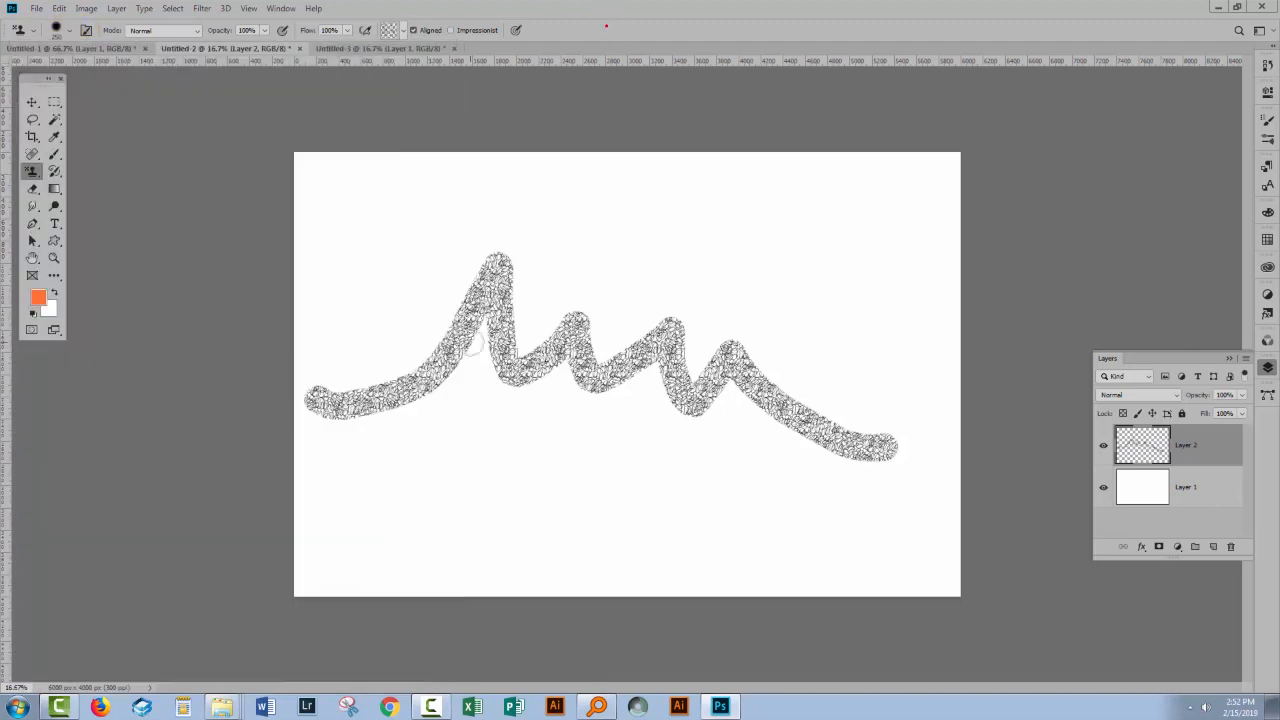
{"action": "mouse_move", "coordinate": [331, 520]}
{"action": "left_mouse_down"}
{"action": "mouse_move", "coordinate": [420, 466]}
{"action": "mouse_move", "coordinate": [562, 522]}
{"action": "left_mouse_up"}
{"action": "mouse_move", "coordinate": [609, 477]}
{"action": "left_mouse_down"}
{"action": "mouse_move", "coordinate": [683, 501]}
{"action": "mouse_move", "coordinate": [793, 512]}
{"action": "left_mouse_up"}
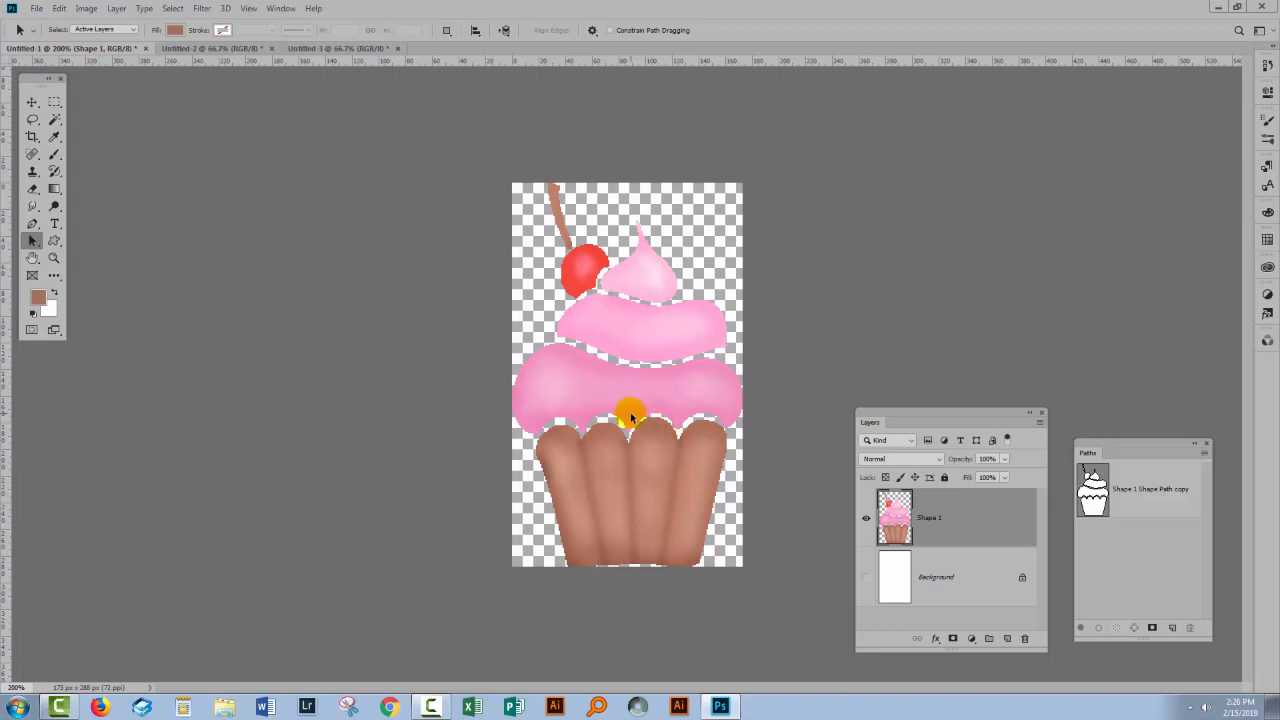
{"action": "left_click", "coordinate": [1094, 489], "text": "ctrl"}
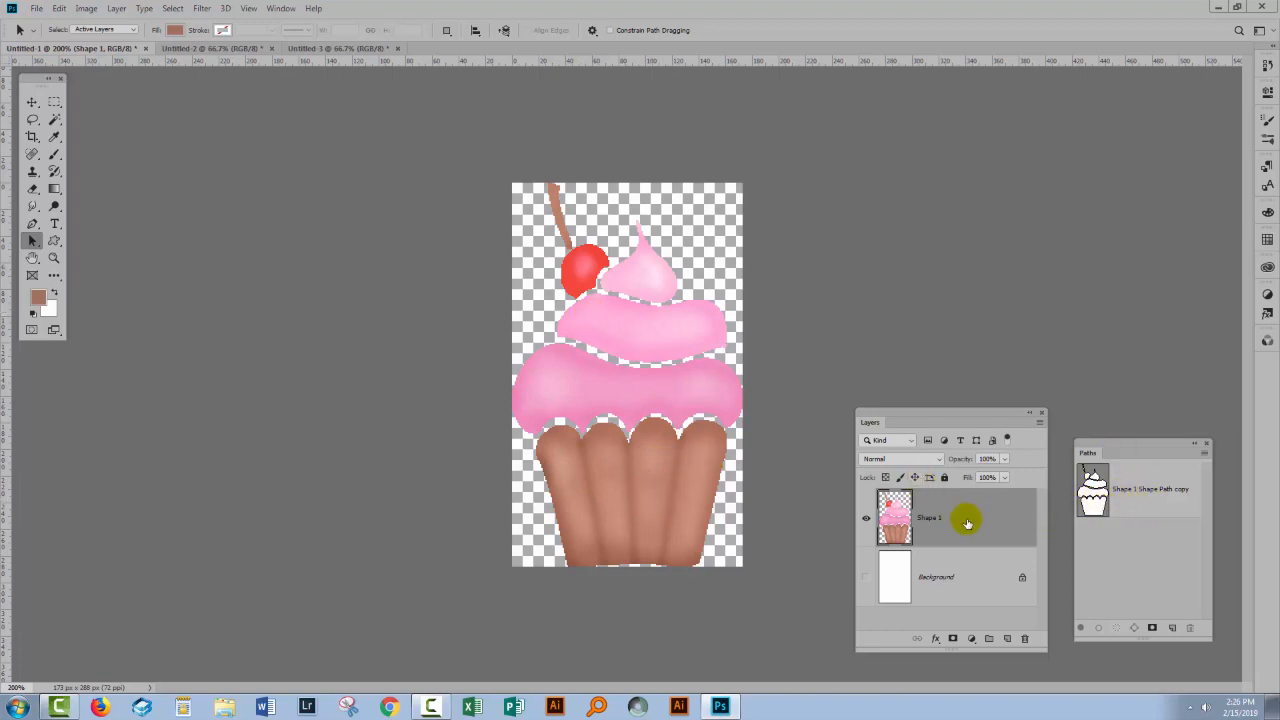
{"action": "left_click", "coordinate": [60, 8]}
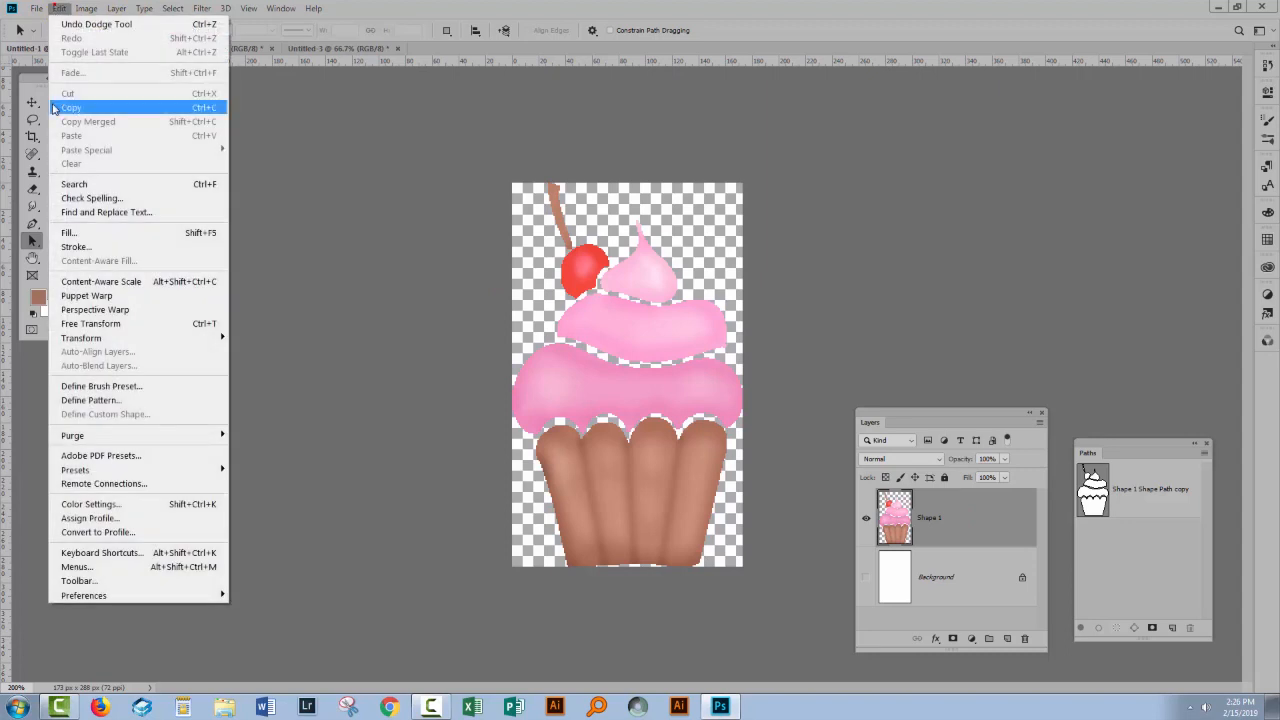
{"action": "left_click", "coordinate": [76, 405]}
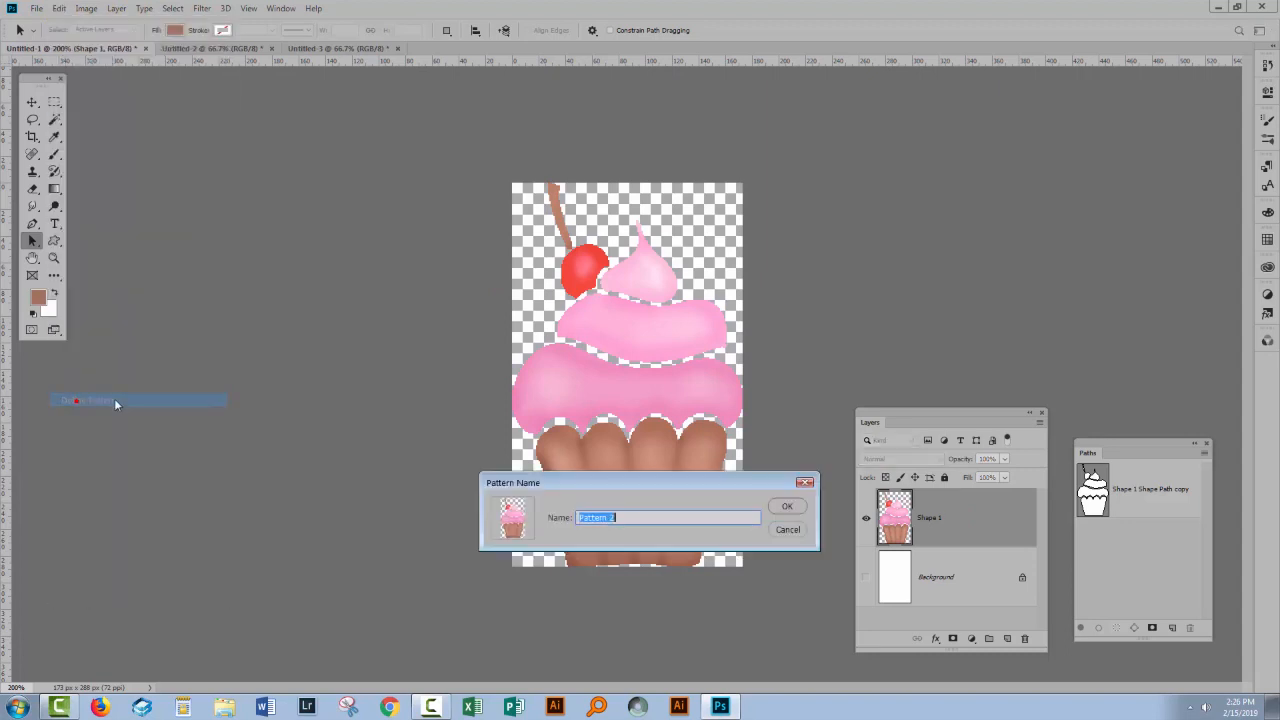
{"action": "left_click", "coordinate": [788, 529]}
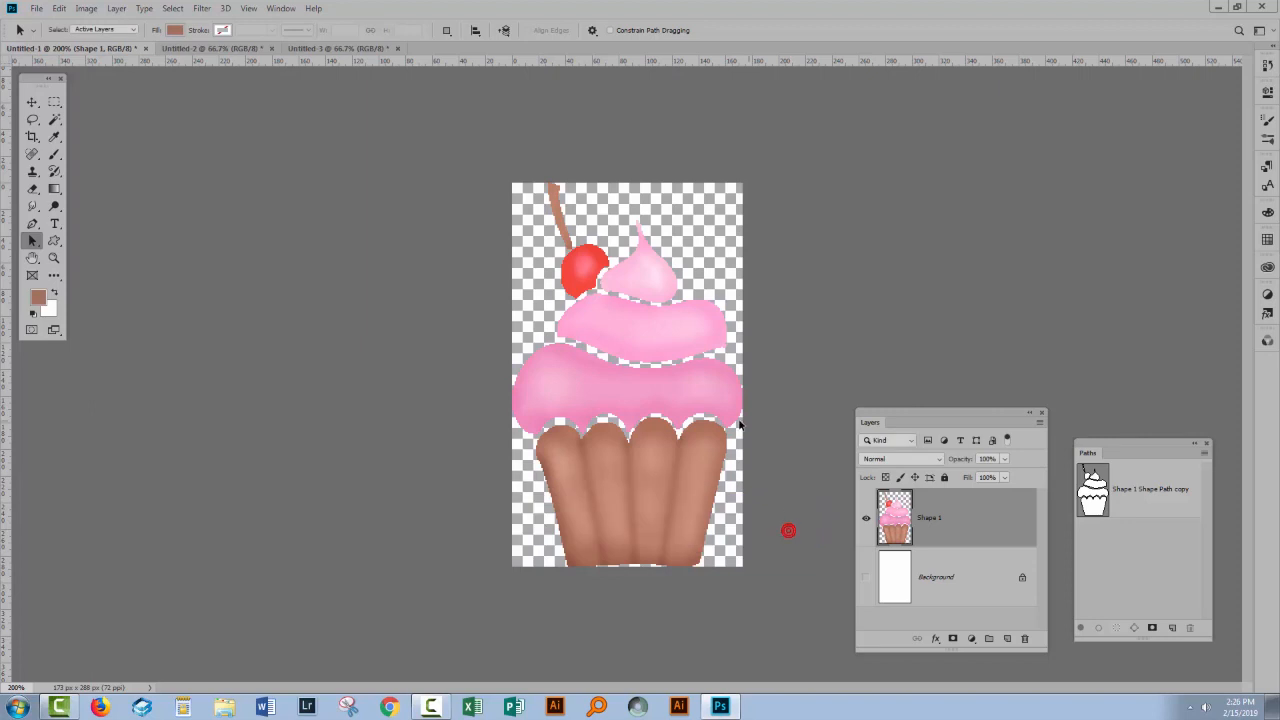
- Switch to the blank 1200 px Untitled-2 document and set up a Pattern fill using the cupcake pattern
{"action": "left_click", "coordinate": [182, 48]}
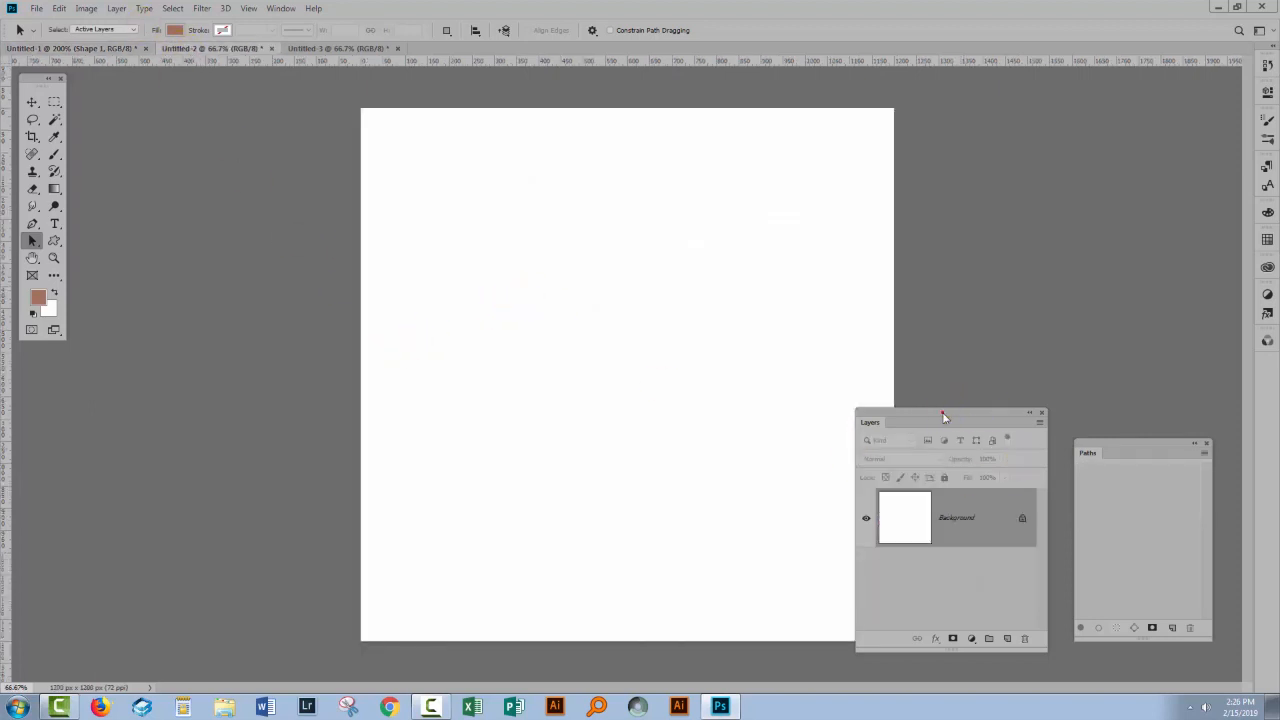
{"action": "left_click_drag", "start_coordinate": [945, 414], "coordinate": [985, 421]}
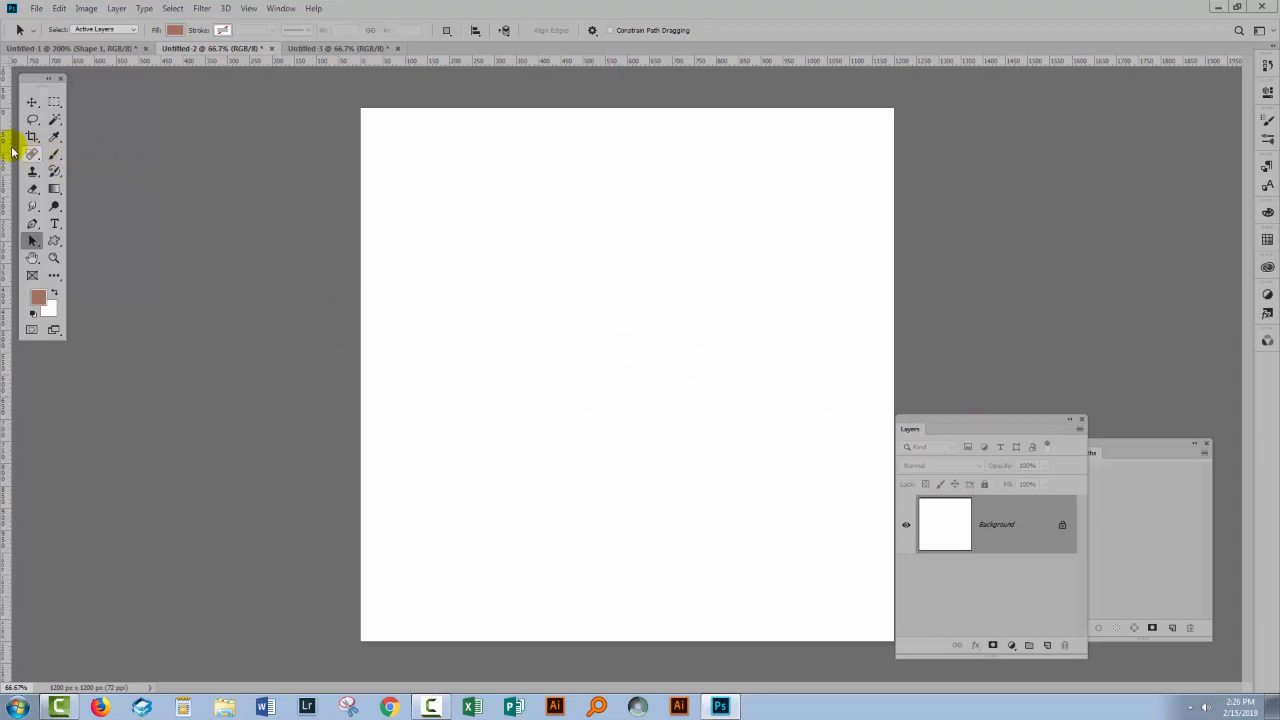
{"action": "left_click", "coordinate": [60, 10]}
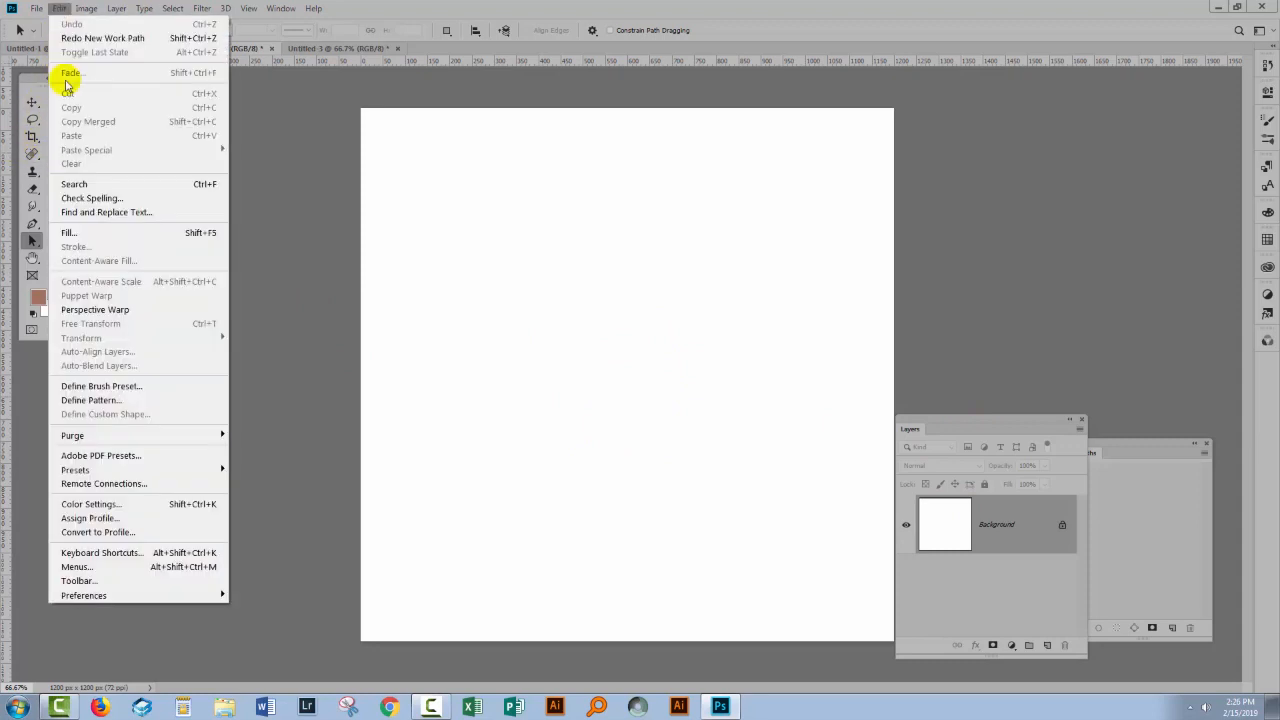
{"action": "left_click", "coordinate": [65, 232]}
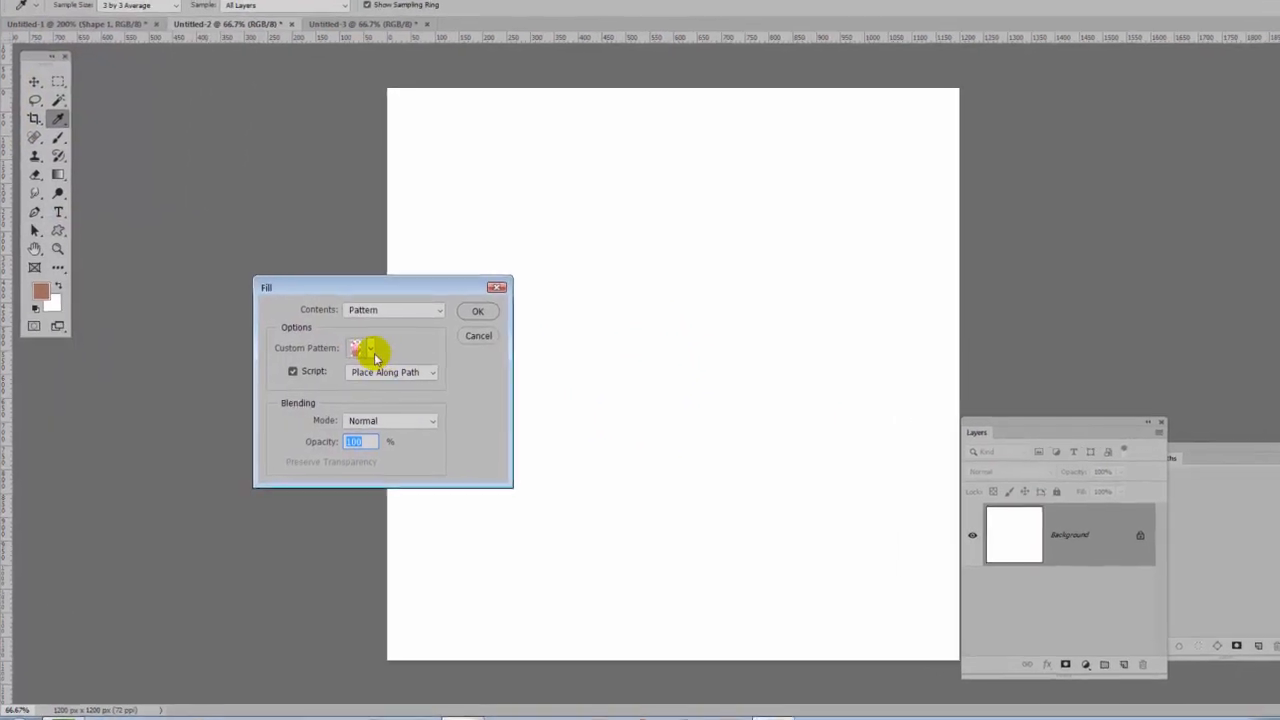
{"action": "left_click", "coordinate": [340, 347]}
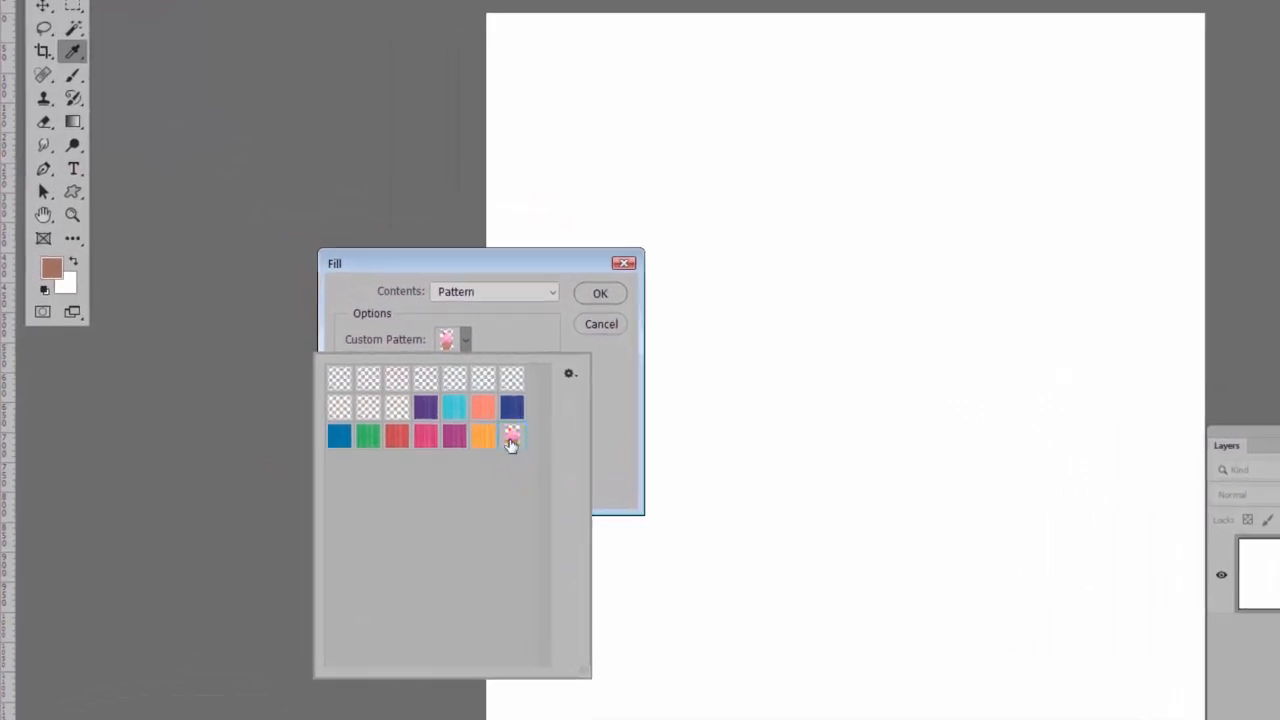
{"action": "left_click", "coordinate": [520, 320]}
- Enable scripted filling for the cupcake pattern and start a Random Fill
{"action": "left_click", "coordinate": [368, 370]}
{"action": "left_click", "coordinate": [368, 370]}
{"action": "left_click", "coordinate": [368, 370]}
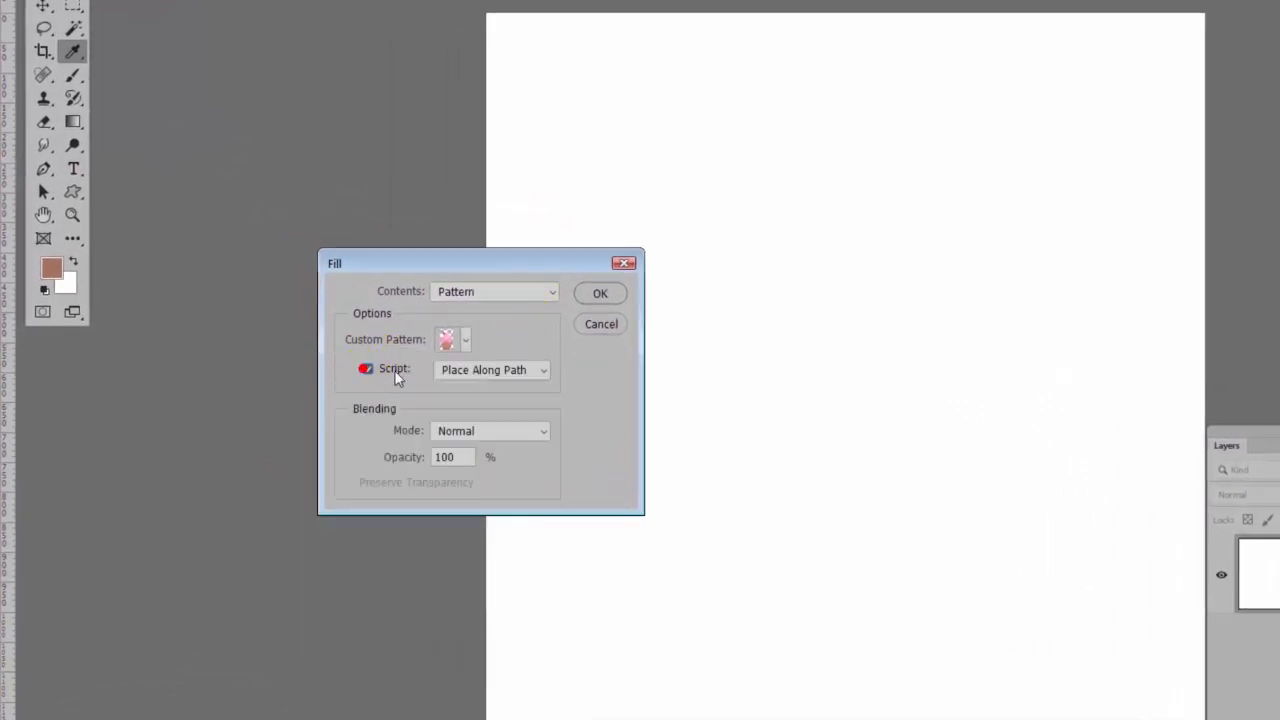
{"action": "left_click", "coordinate": [514, 372]}
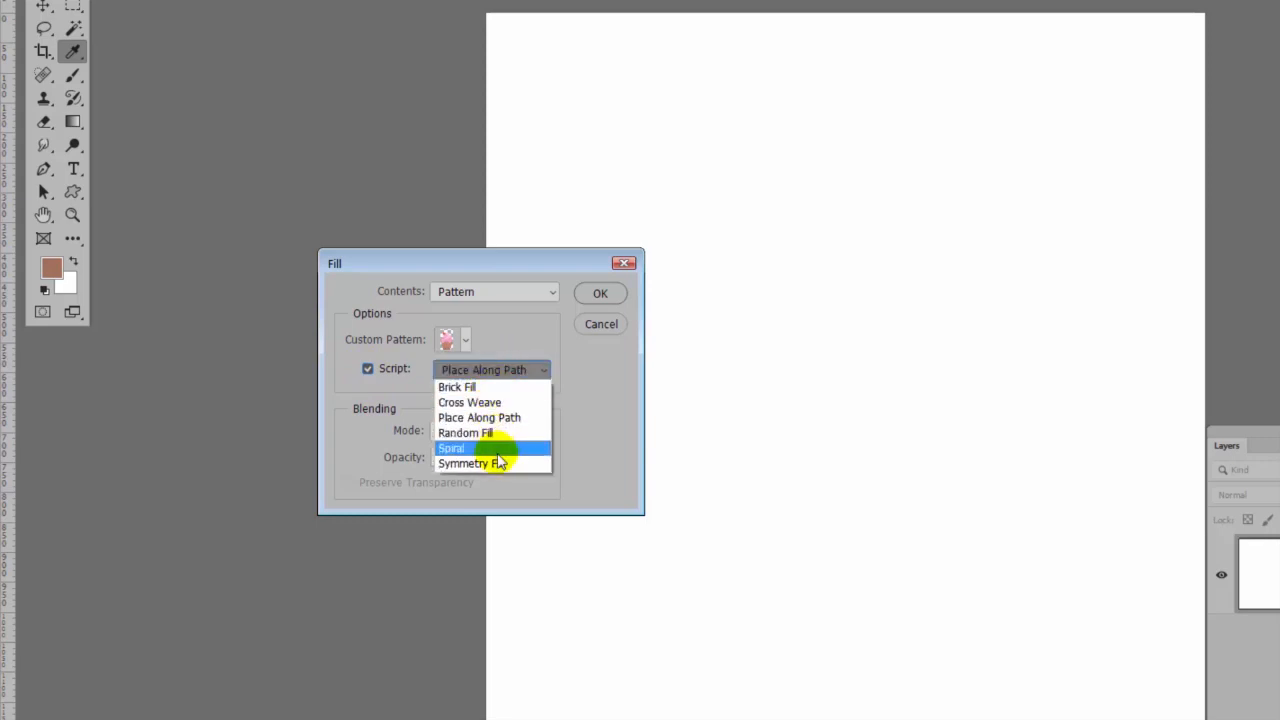
{"action": "left_click", "coordinate": [497, 433]}
{"action": "left_click", "coordinate": [600, 293]}
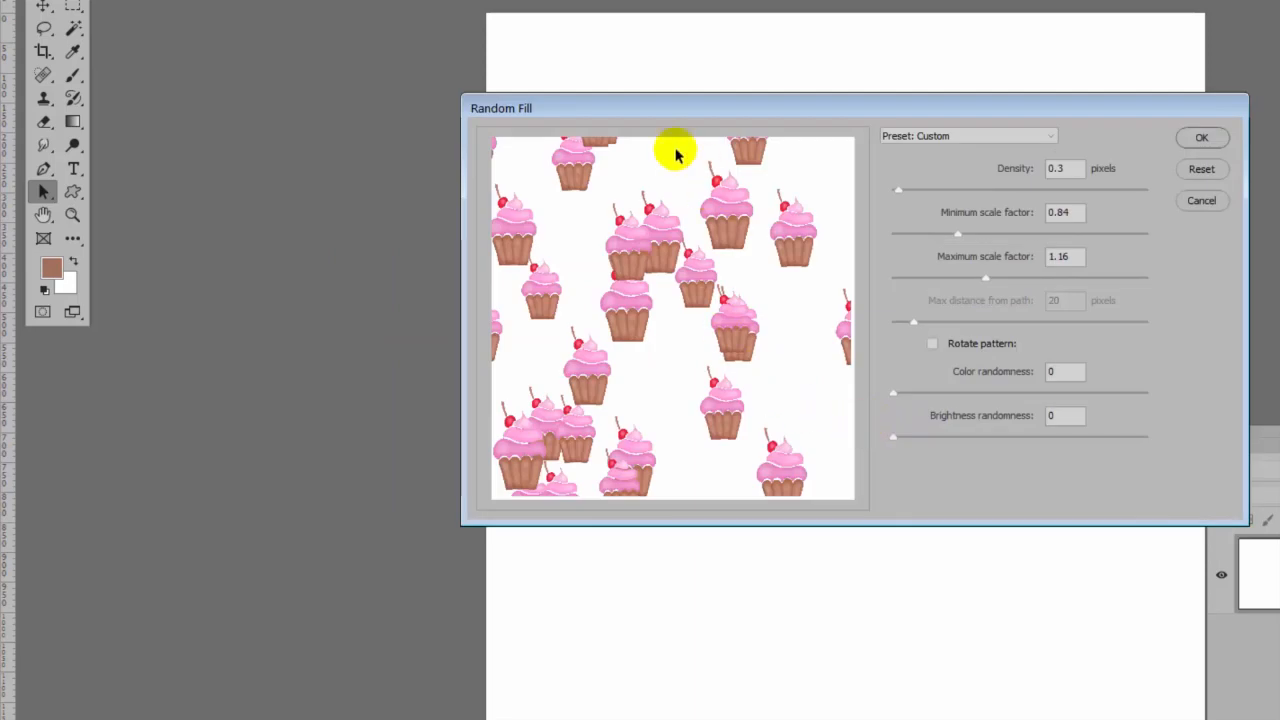
- Set the random fill's density to 0.1 pixels and both its minimum and maximum scale factors to 1
{"action": "left_click_drag", "start_coordinate": [1070, 169], "coordinate": [1043, 171]}
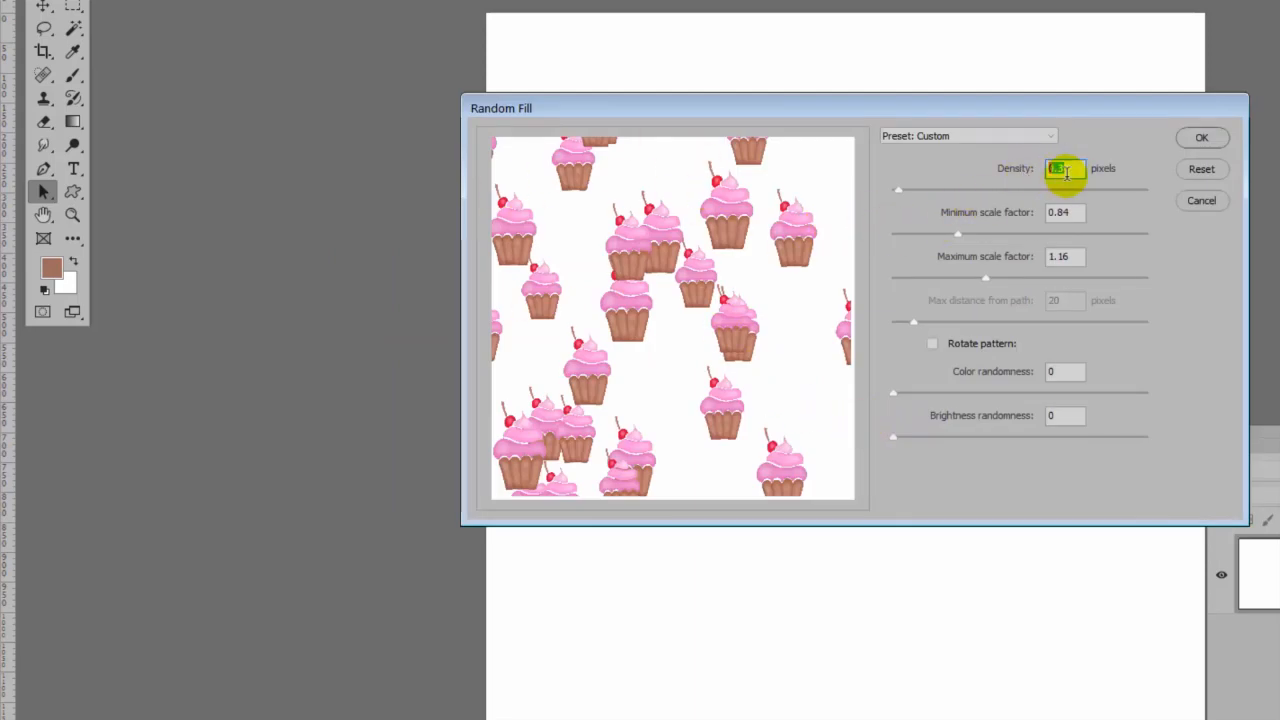
{"action": "type", "text": "0.1"}
{"action": "left_click_drag", "start_coordinate": [1074, 169], "coordinate": [1072, 210]}
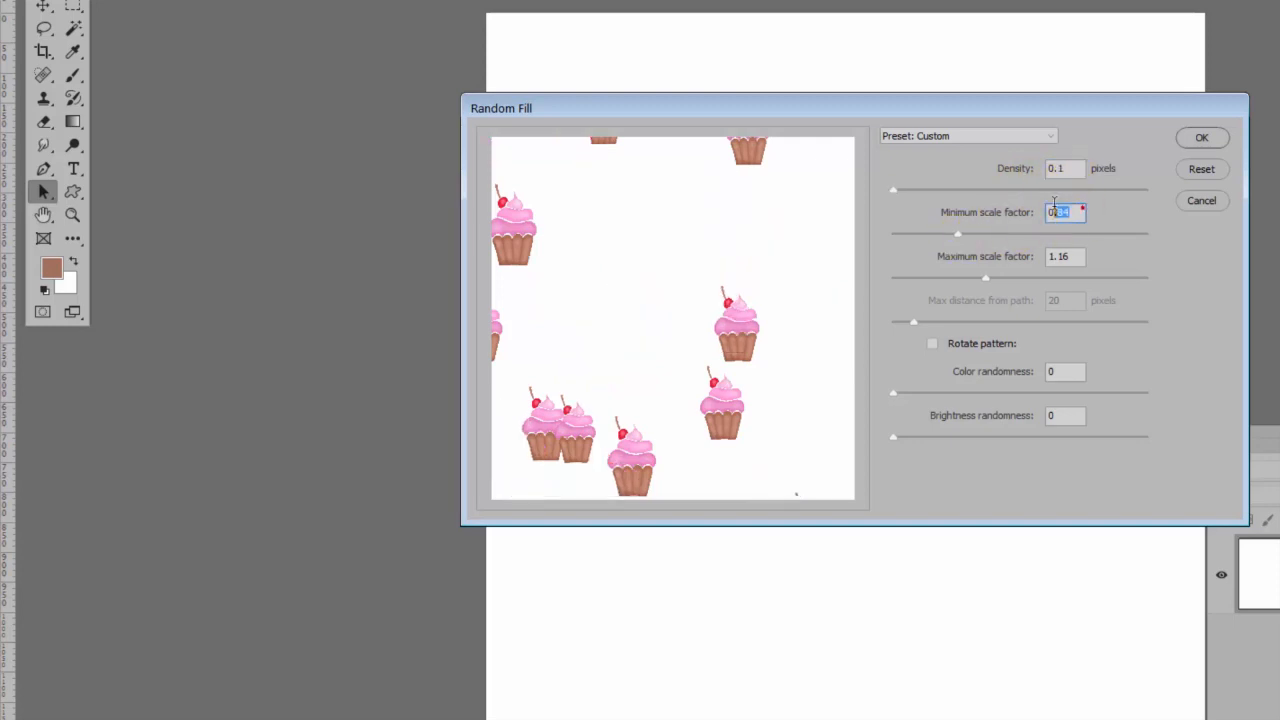
{"action": "type", "text": "1"}
{"action": "double_click", "coordinate": [1071, 257]}
{"action": "type", "text": "1"}
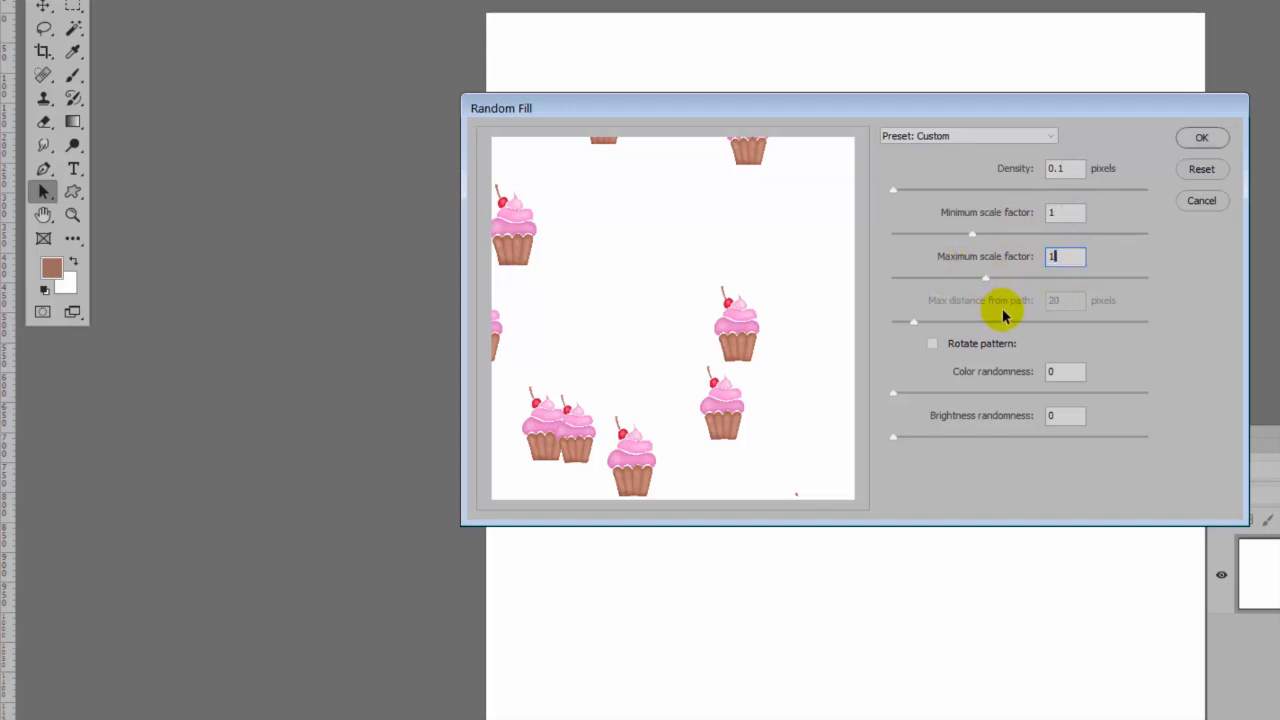
{"action": "key", "text": "Tab"}
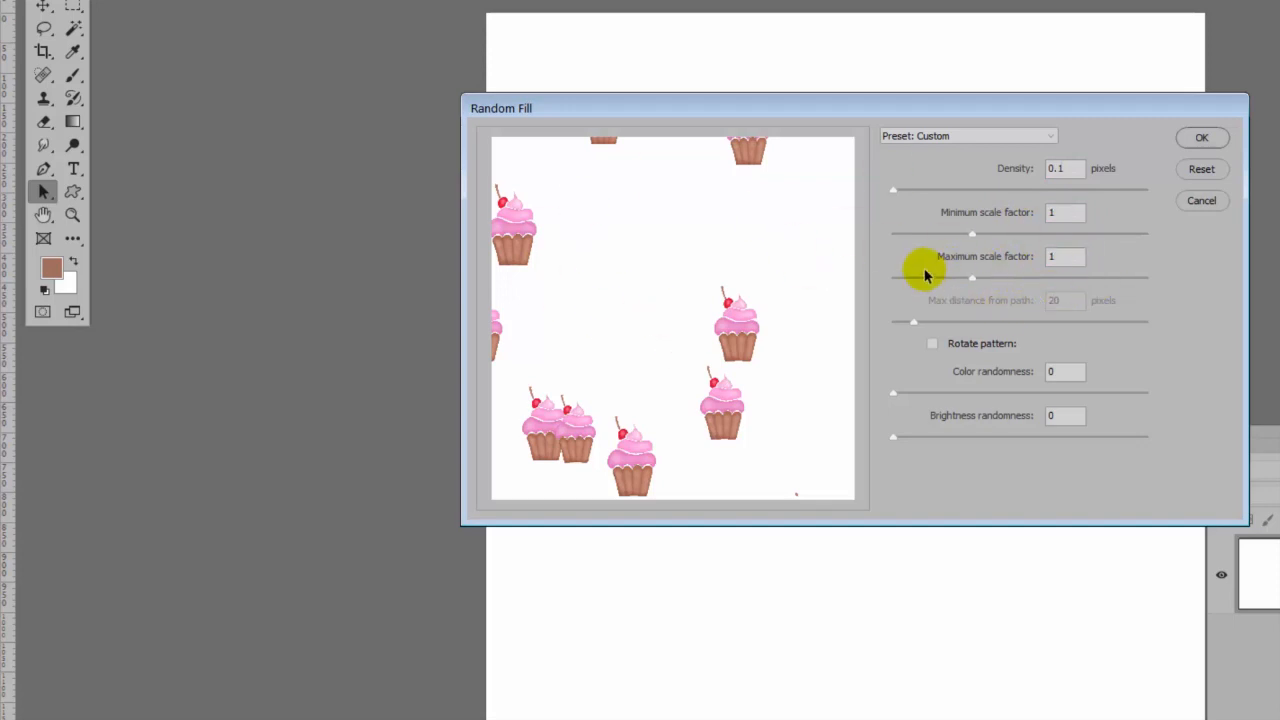
- Apply the random cupcake fill with a density of 0.4 pixels and undo it
{"action": "left_click_drag", "start_coordinate": [895, 195], "coordinate": [899, 196]}
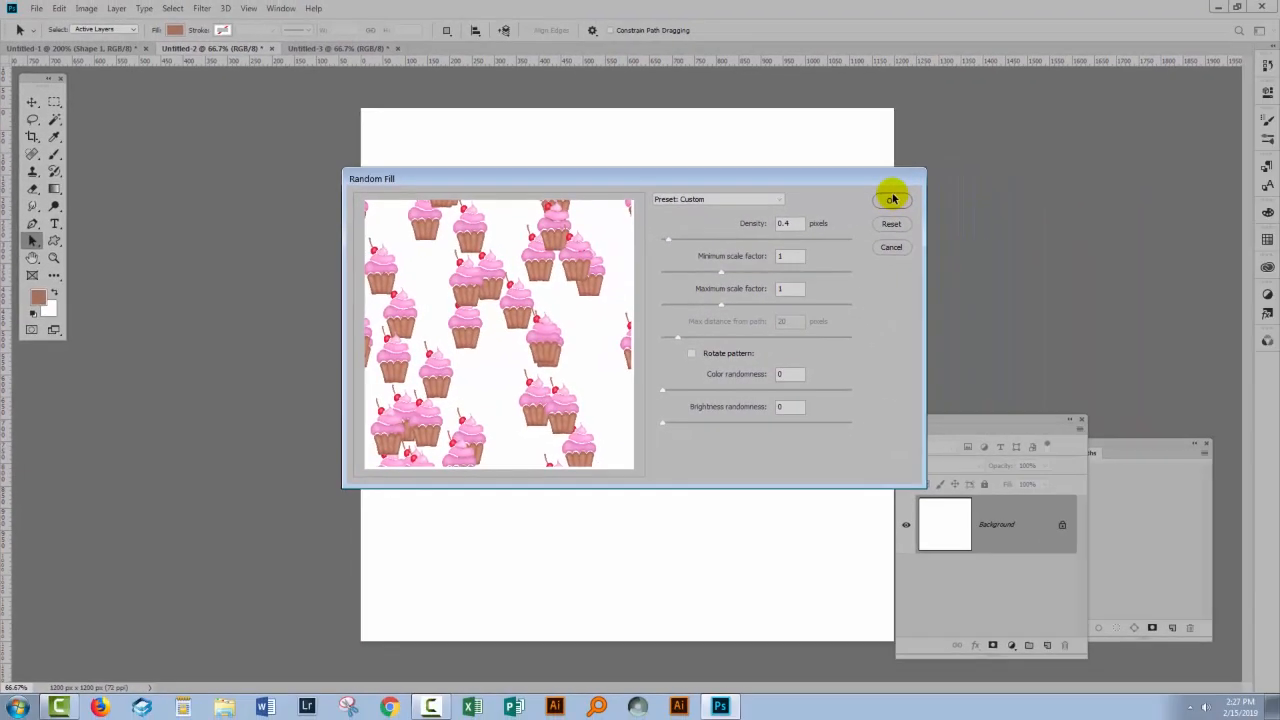
{"action": "left_click", "coordinate": [1201, 137]}
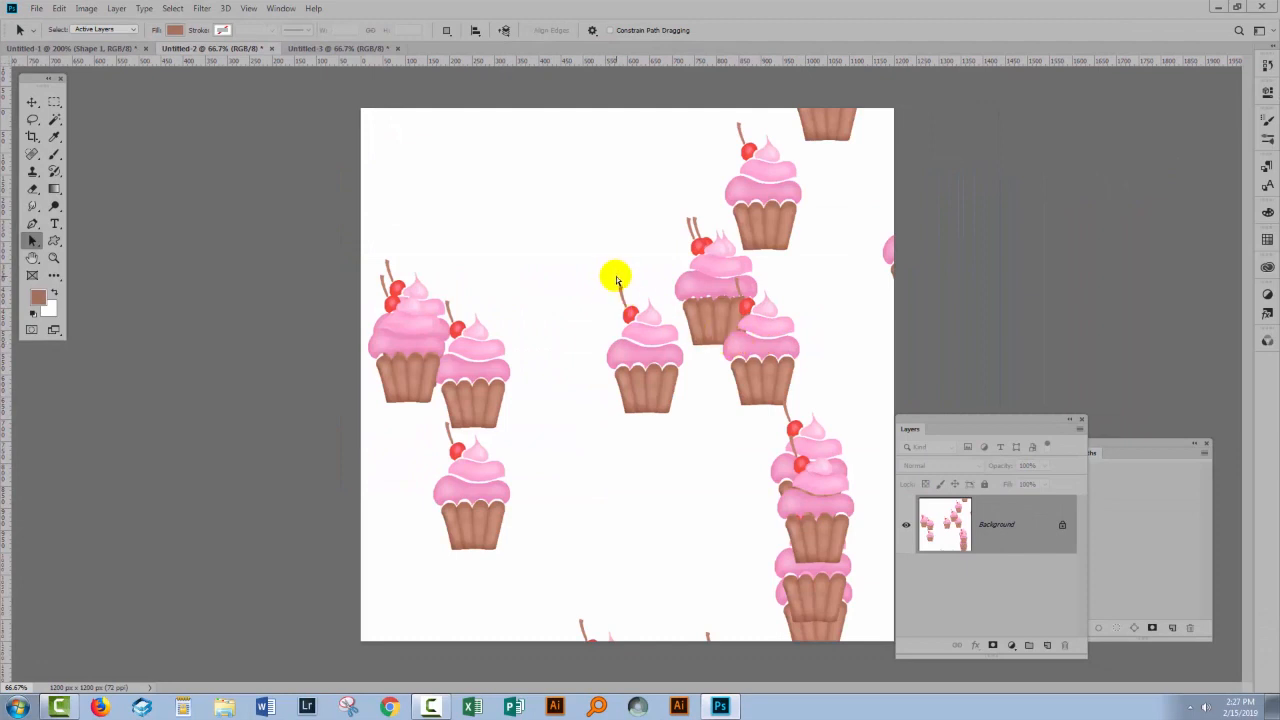
{"action": "key", "text": "ctrl+z"}
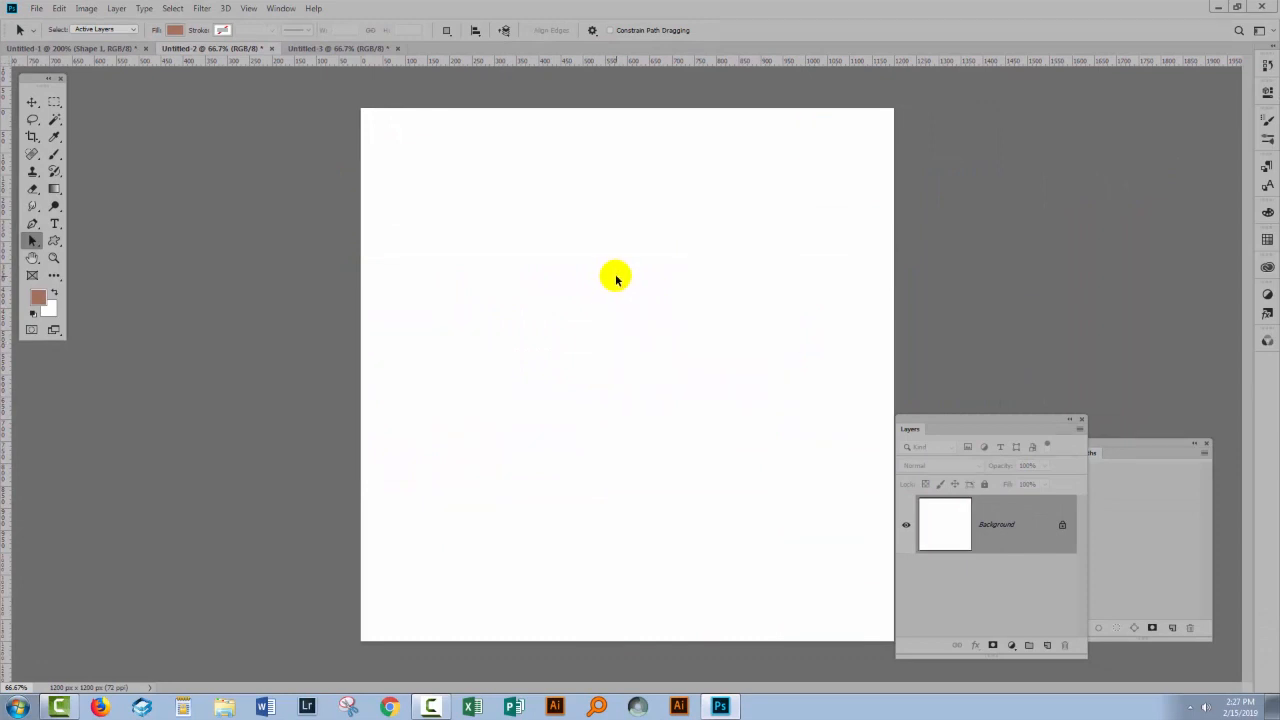
- In Untitled-3, select the curved path and fill along it with cupcakes using the Place Along Path script
{"action": "left_click", "coordinate": [337, 50]}
{"action": "left_click", "coordinate": [433, 403]}
{"action": "left_click", "coordinate": [58, 8]}
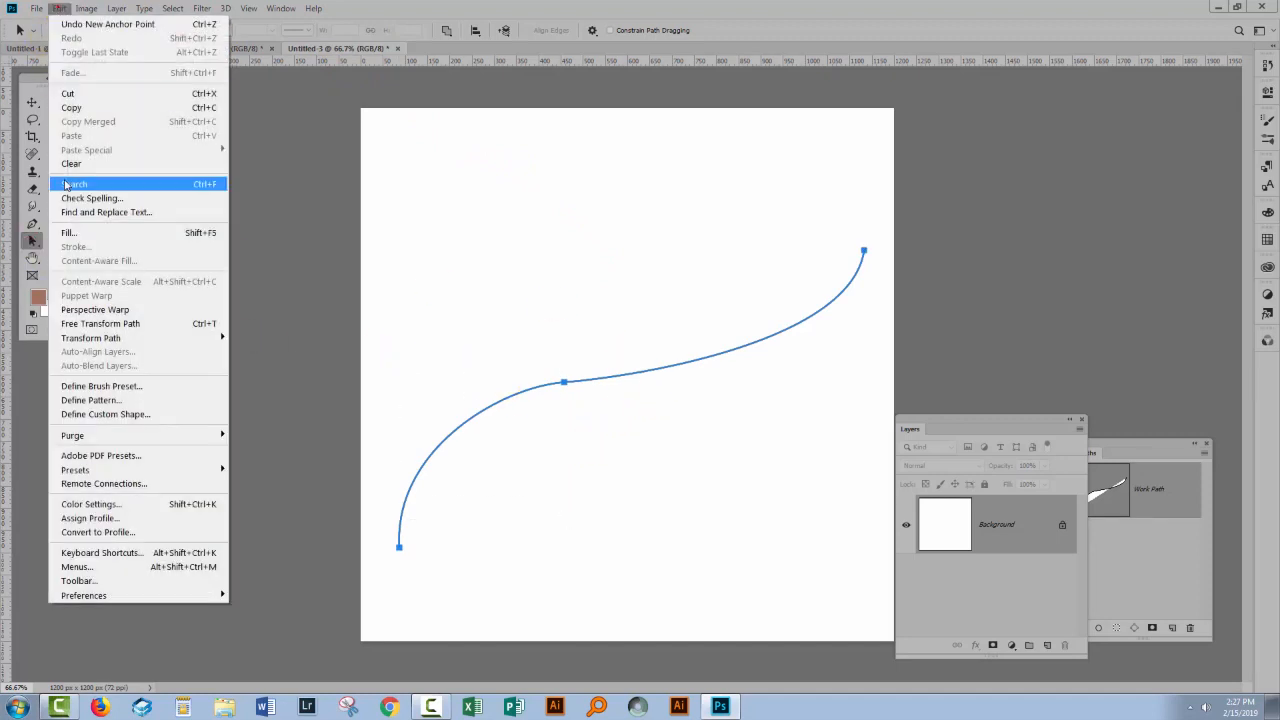
{"action": "left_click", "coordinate": [68, 232]}
{"action": "left_click", "coordinate": [350, 372]}
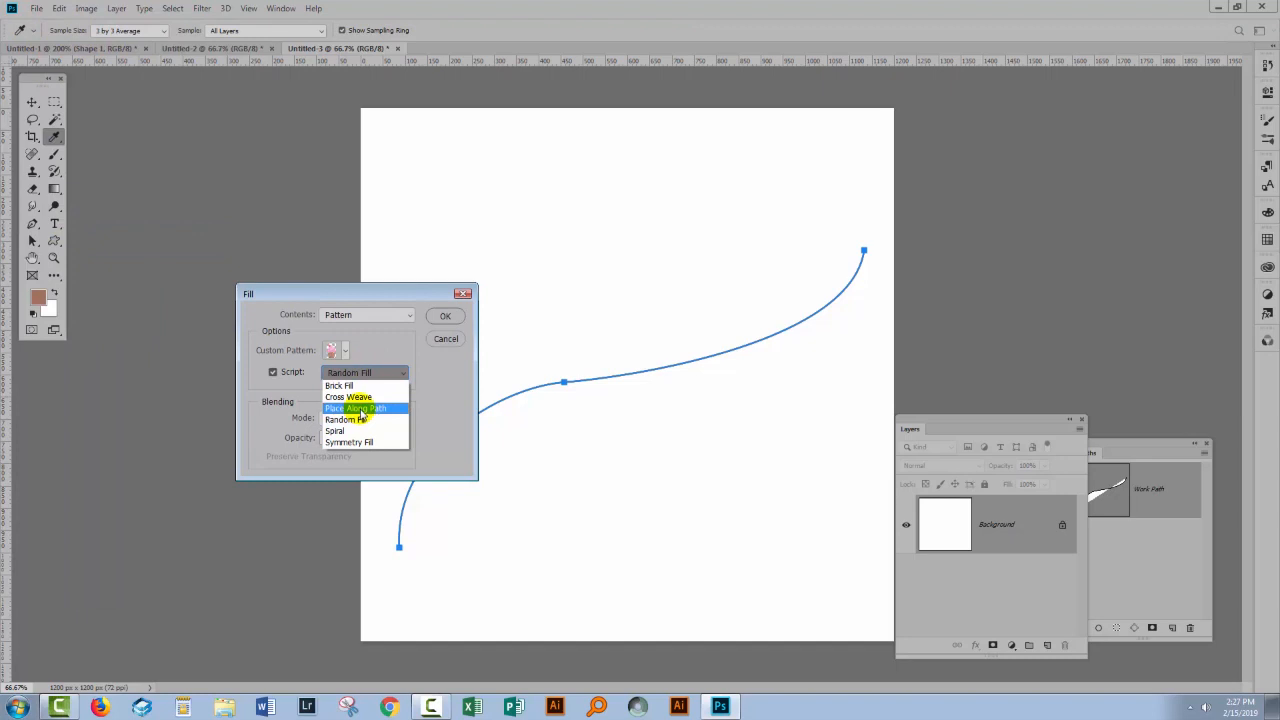
{"action": "left_click", "coordinate": [358, 409]}
{"action": "left_click", "coordinate": [445, 316]}
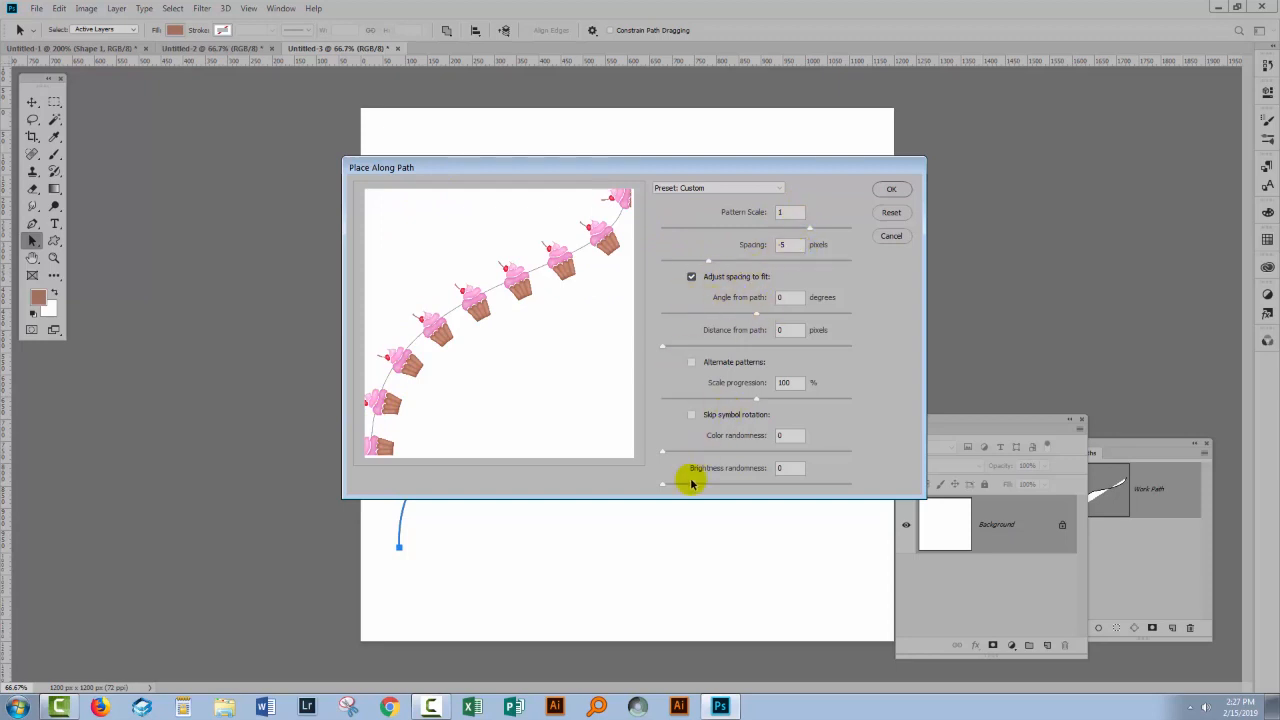
{"action": "left_click", "coordinate": [891, 190]}
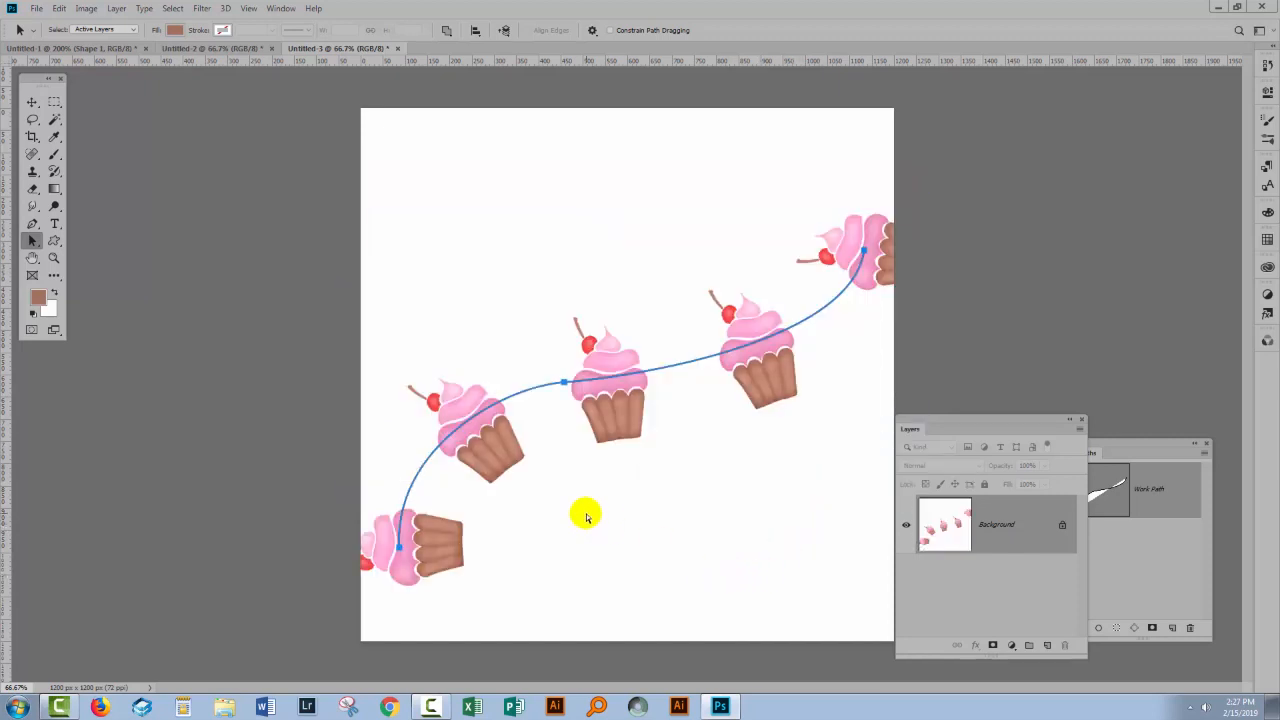
- Undo the cupcake fill and reapply the Place Along Path script with an adjusted pattern scale
{"action": "key", "text": "ctrl+z"}
{"action": "left_click", "coordinate": [60, 8]}
{"action": "left_click", "coordinate": [107, 235]}
{"action": "left_click", "coordinate": [445, 316]}
{"action": "left_click", "coordinate": [780, 222]}
{"action": "left_click", "coordinate": [892, 189]}
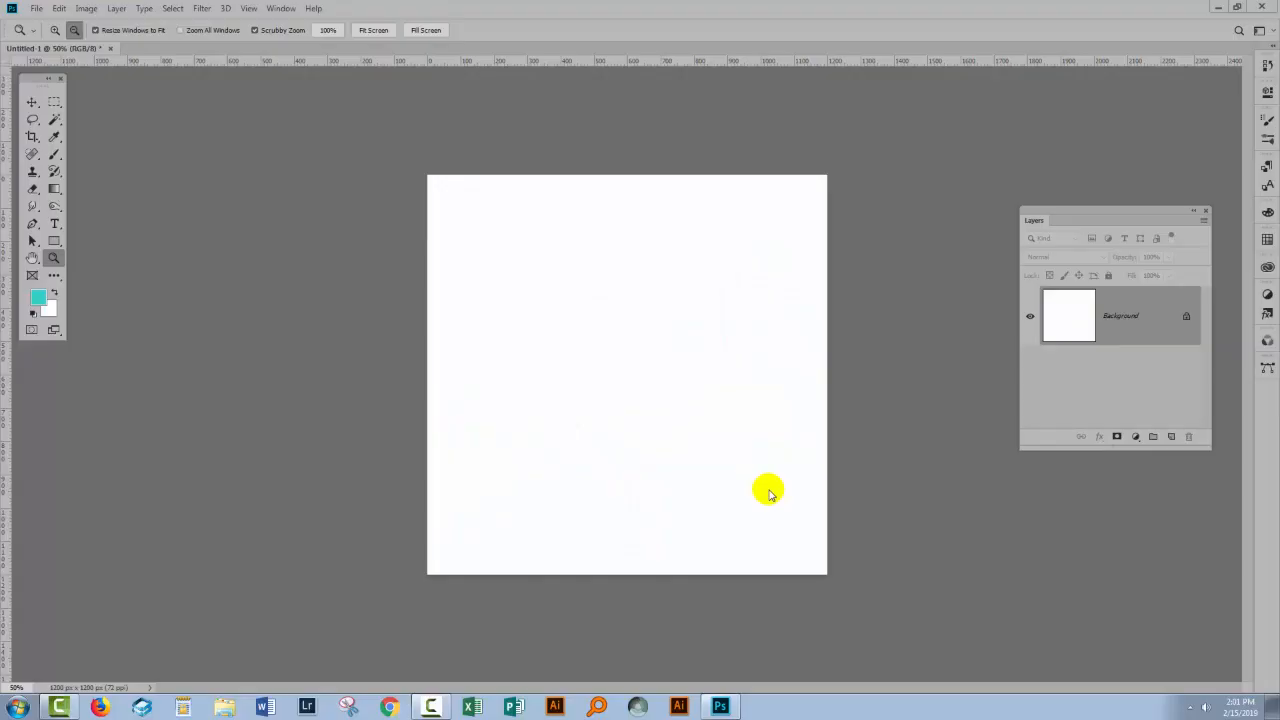
- In the blank Untitled-1 document, add a new layer and draw a centred 2164 x 1940 px rectangle extending beyond the canvas
{"action": "left_click", "coordinate": [1171, 437]}
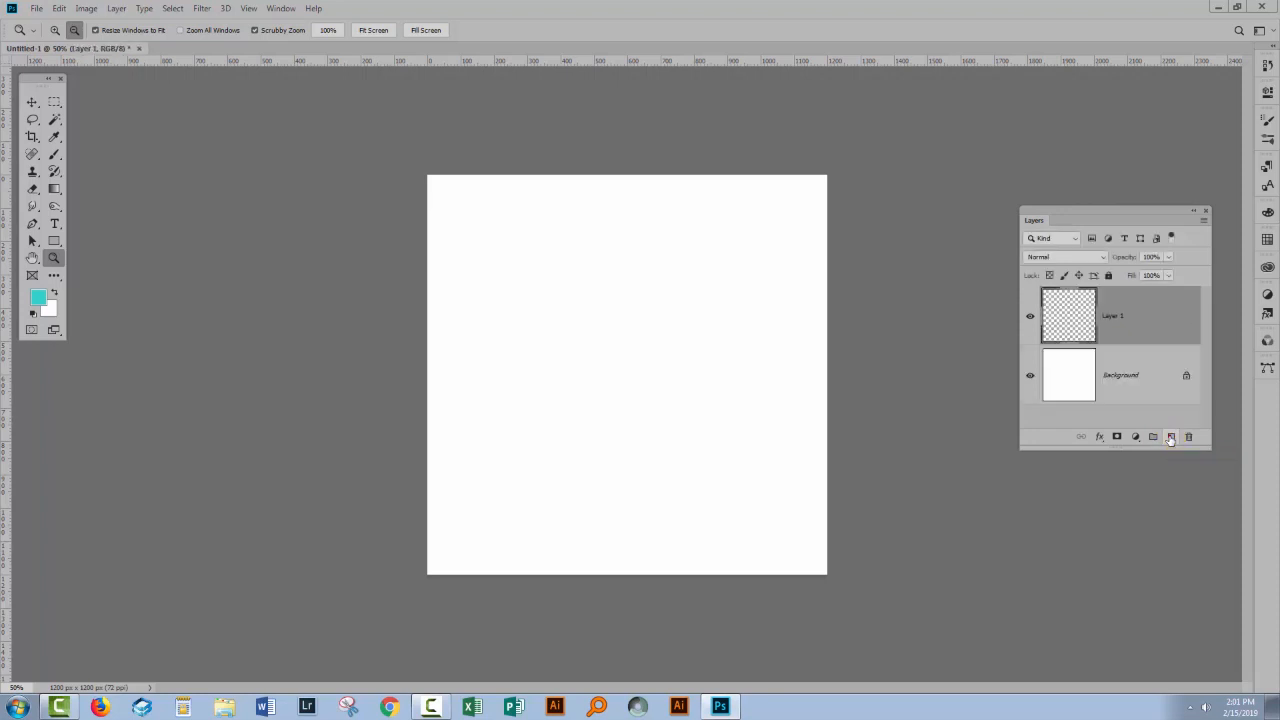
{"action": "left_click_drag", "start_coordinate": [54, 240], "coordinate": [88, 243]}
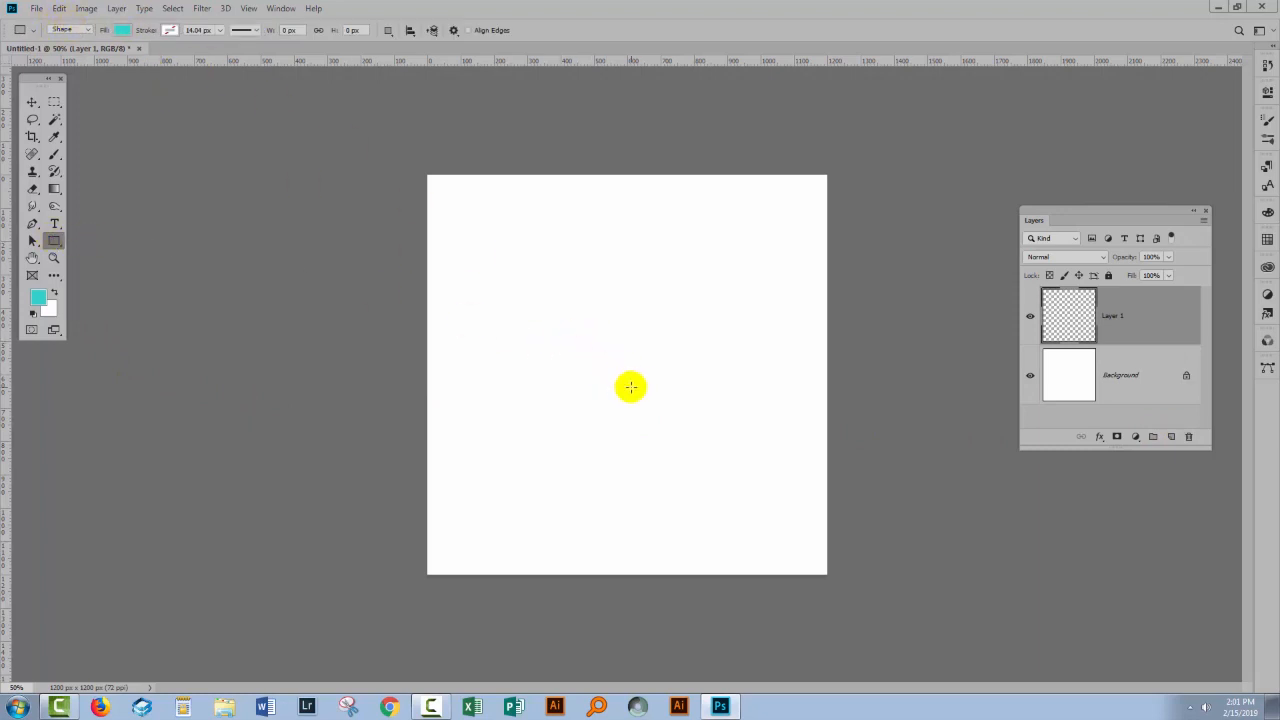
{"action": "left_click_drag", "start_coordinate": [625, 386], "coordinate": [266, 62]}
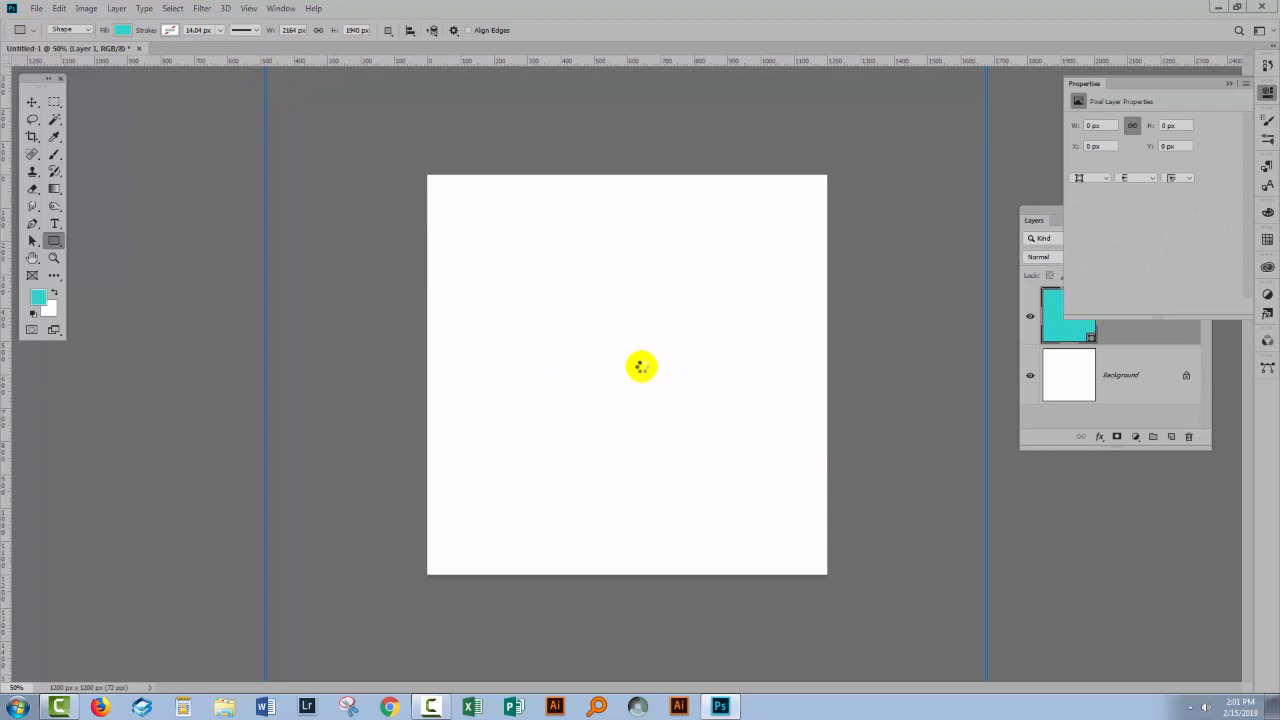
- Change the rectangle's solid fill to the dark blue striped pattern
{"action": "left_click", "coordinate": [119, 30]}
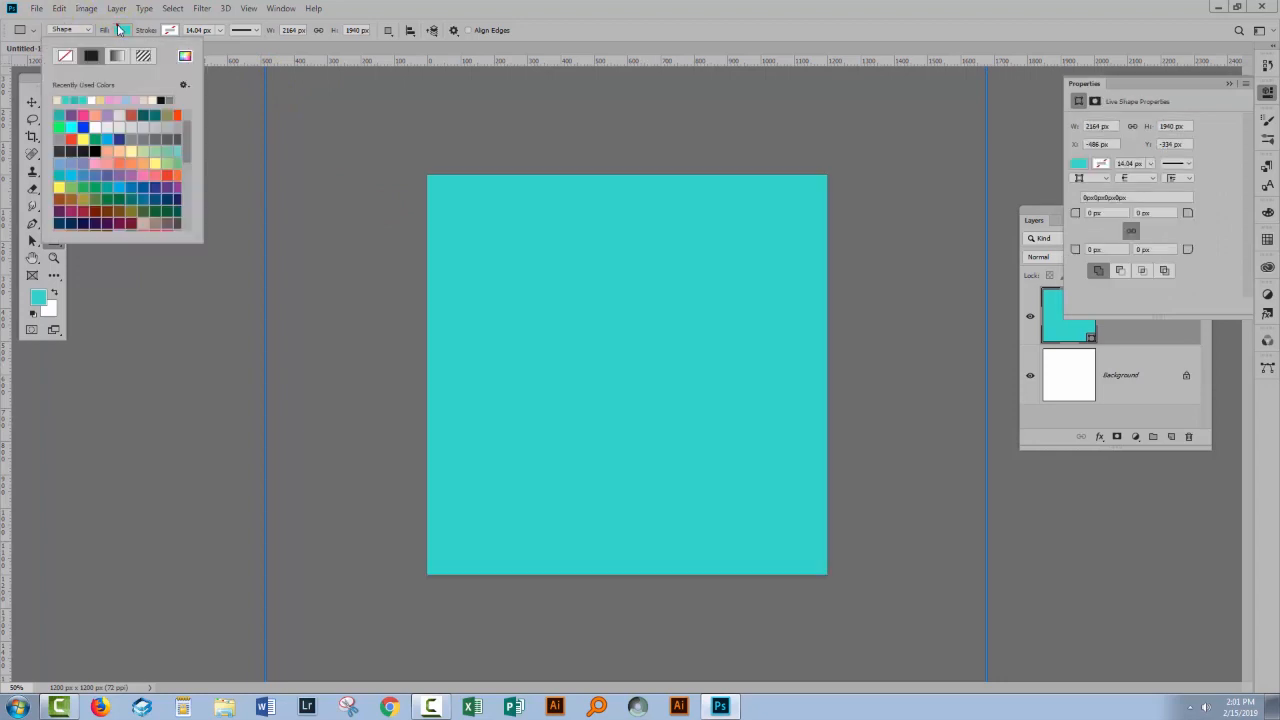
{"action": "left_click", "coordinate": [144, 56]}
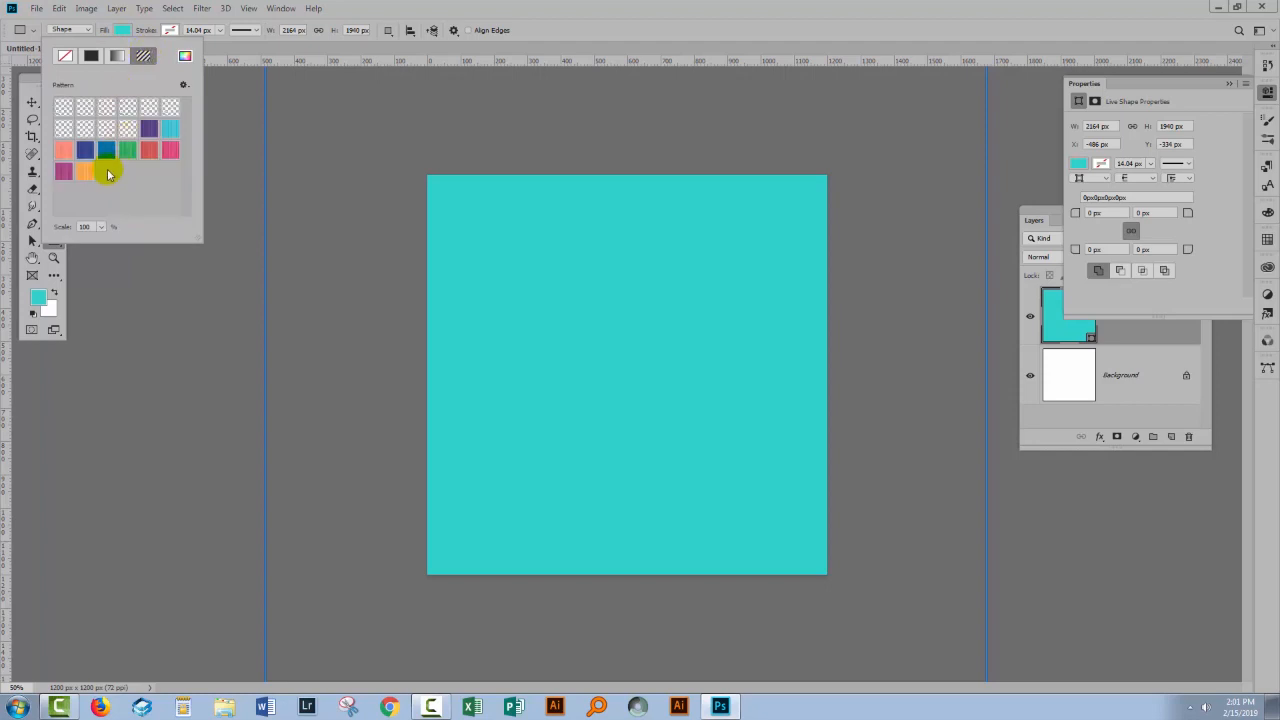
{"action": "left_click", "coordinate": [85, 151]}
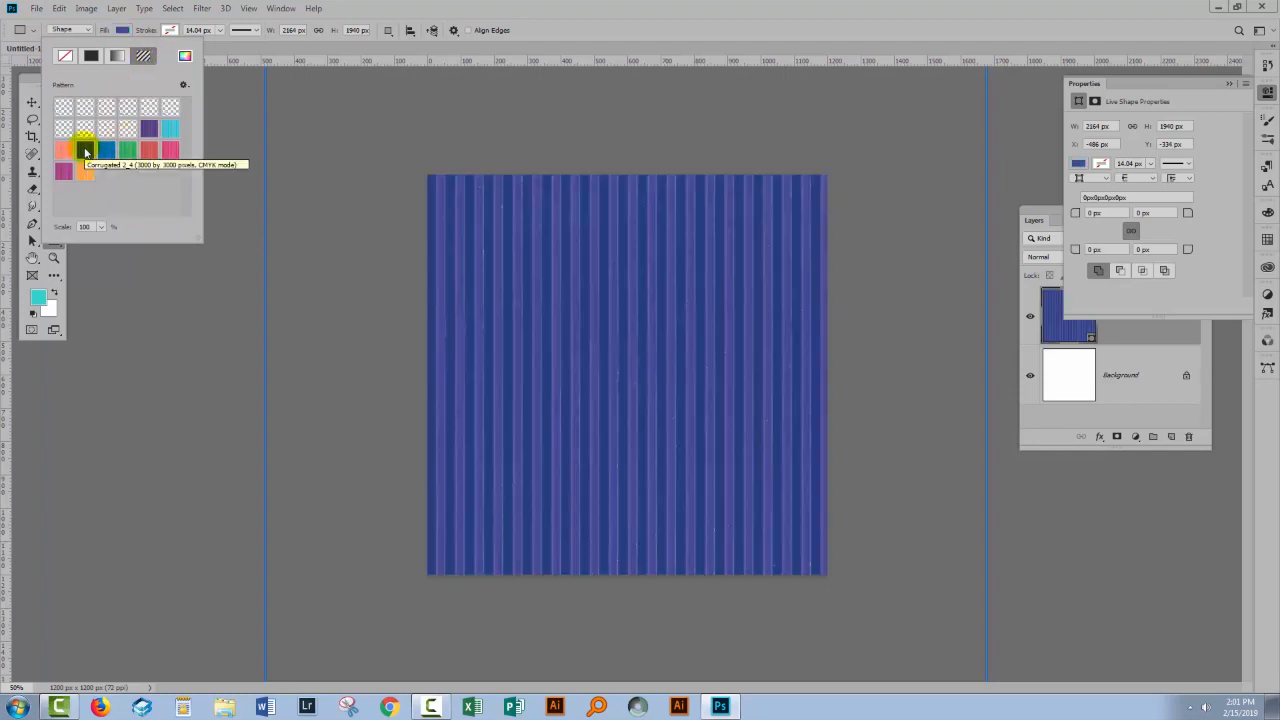
- Collapse the shape properties and rasterize the striped rectangle layer
{"action": "left_click", "coordinate": [1232, 86]}
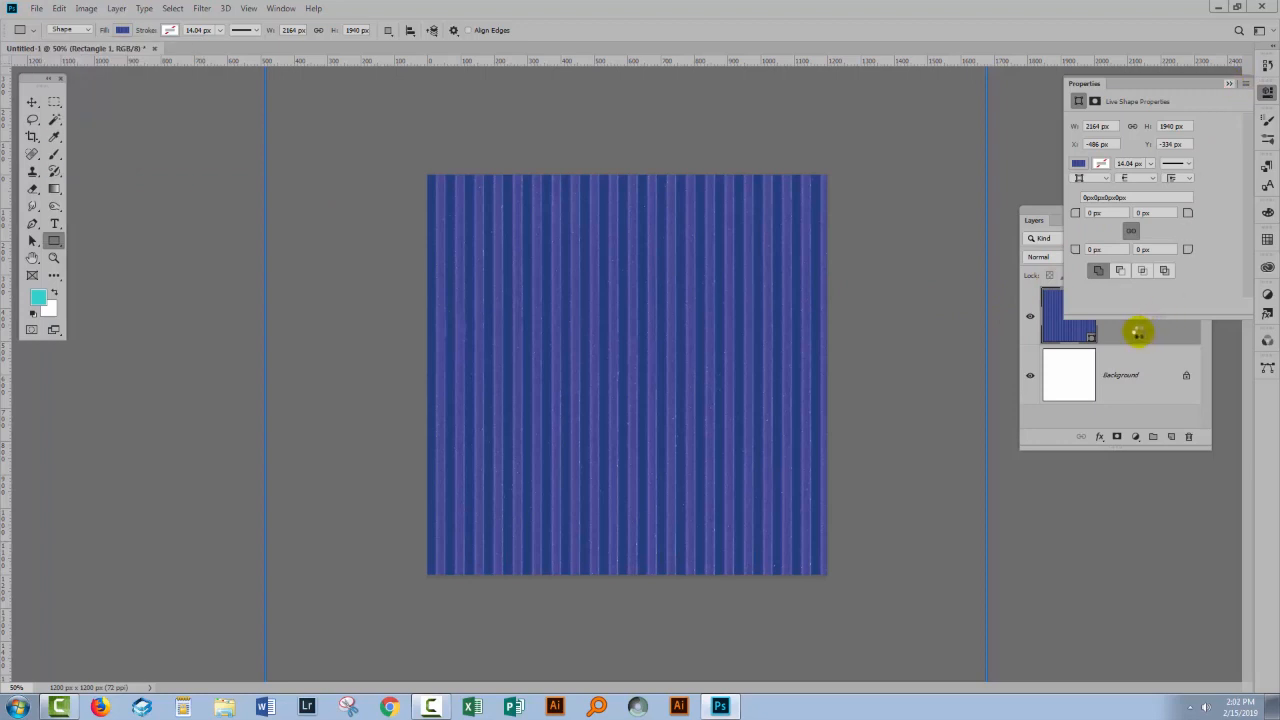
{"action": "left_click", "coordinate": [1138, 333]}
{"action": "right_click", "coordinate": [1132, 330]}
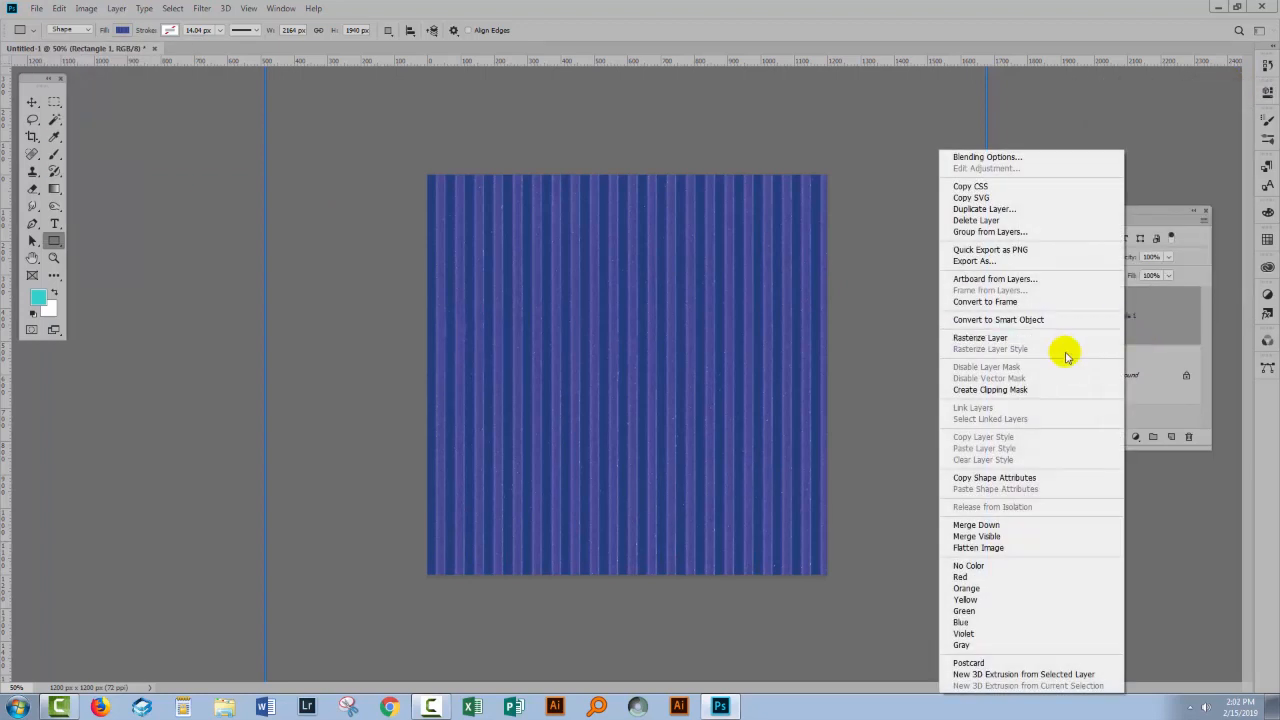
{"action": "left_click", "coordinate": [993, 340]}
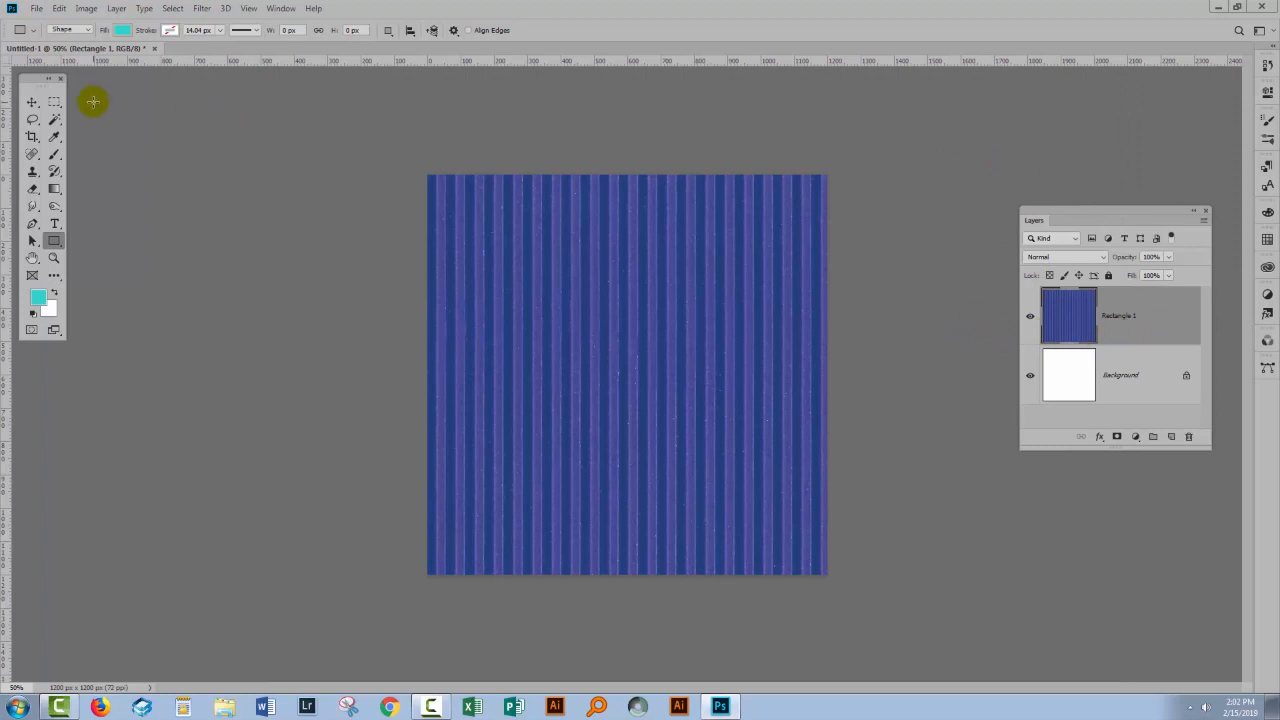
- Rotate the rasterized stripe layer by 45 degrees and commit the transformation
{"action": "left_click", "coordinate": [32, 101]}
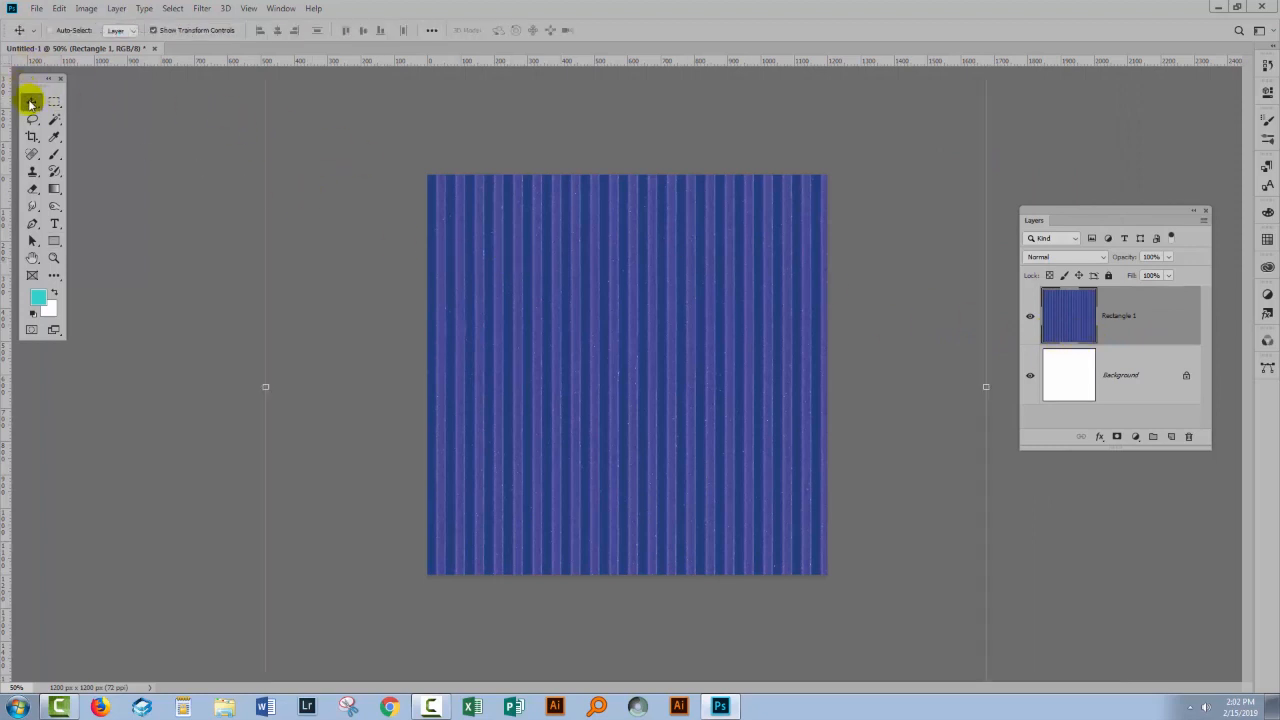
{"action": "left_click", "coordinate": [57, 10]}
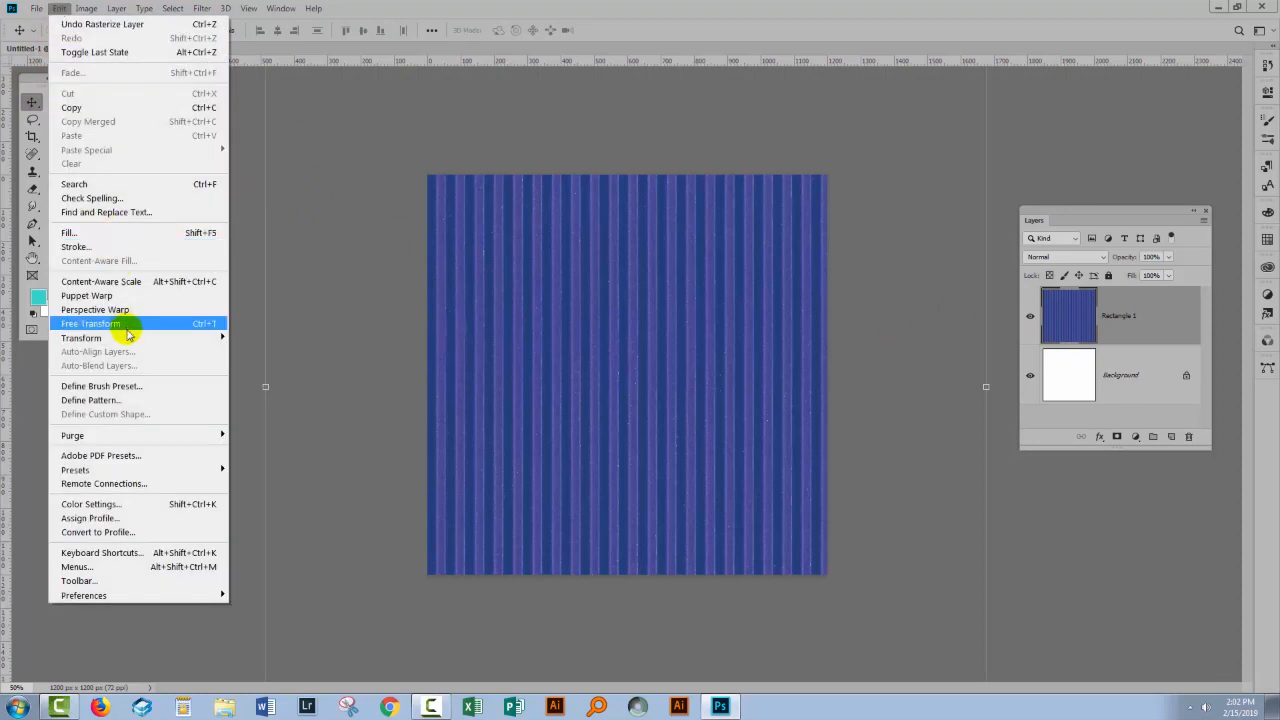
{"action": "mouse_move", "coordinate": [131, 341]}
{"action": "left_click", "coordinate": [250, 371]}
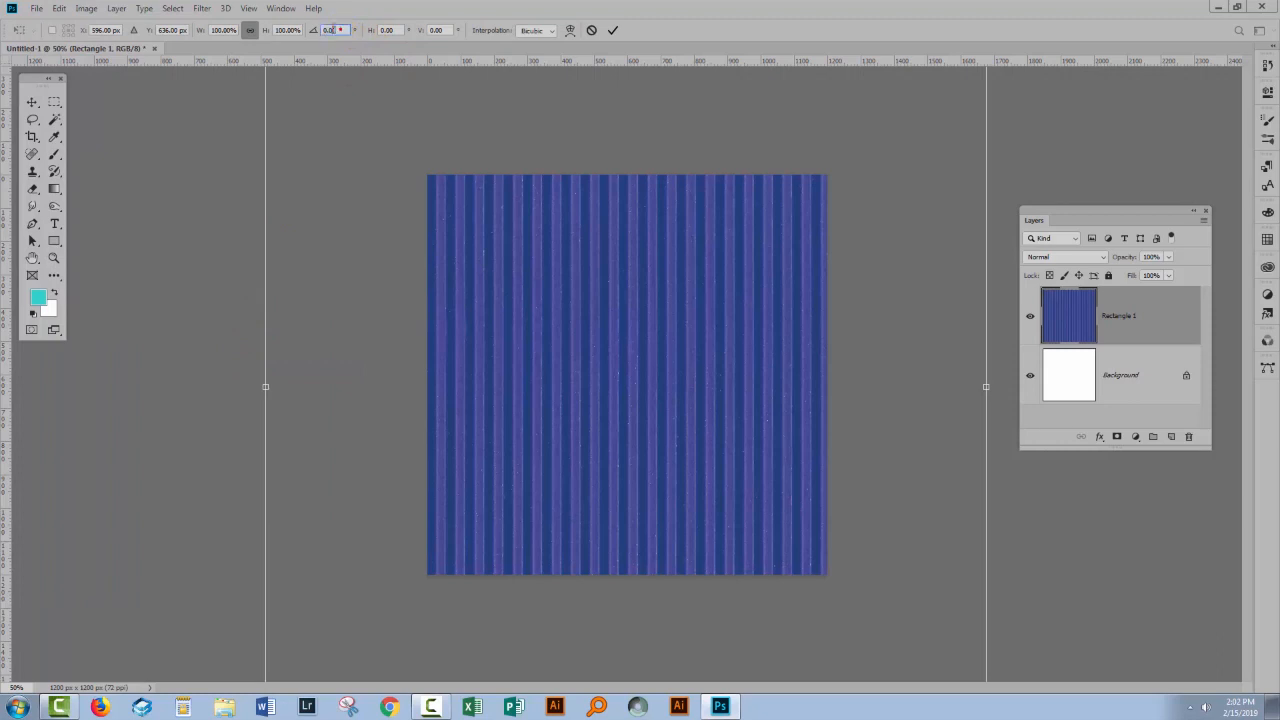
{"action": "type", "text": "45"}
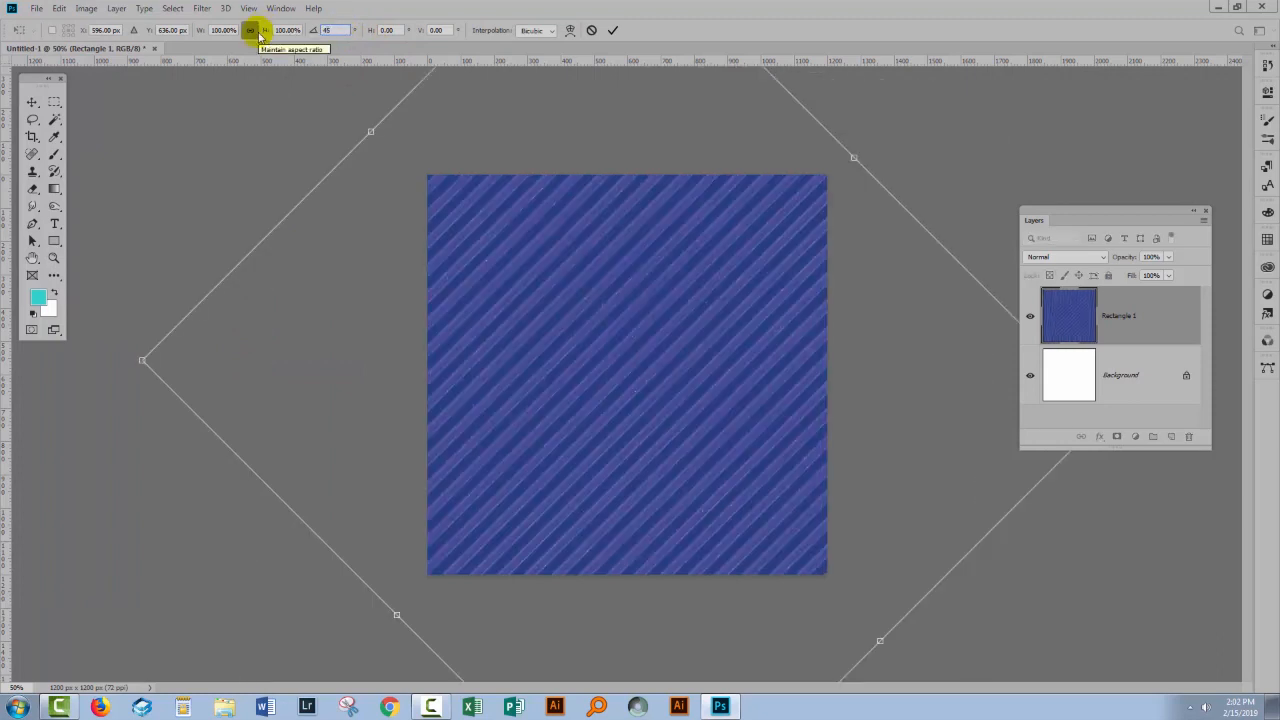
{"action": "left_click", "coordinate": [613, 31]}
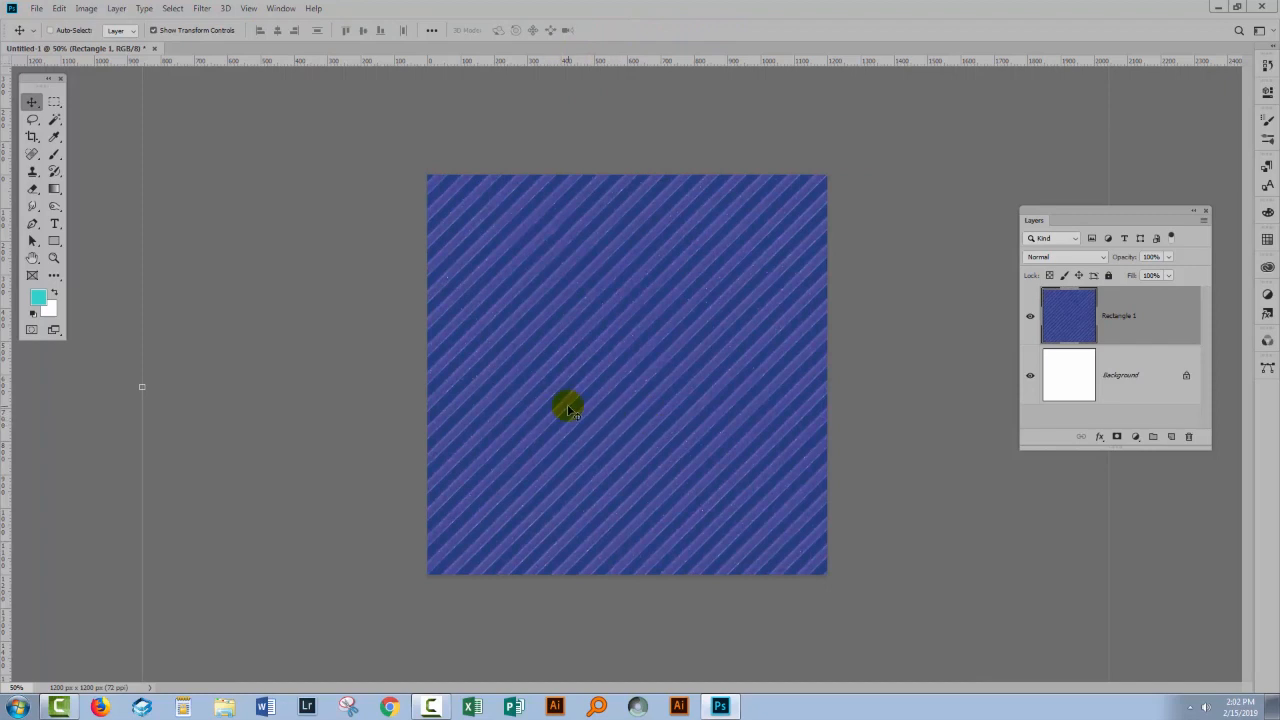
- Start cropping the diagonally striped image to the canvas bounds
{"action": "left_click", "coordinate": [31, 137]}
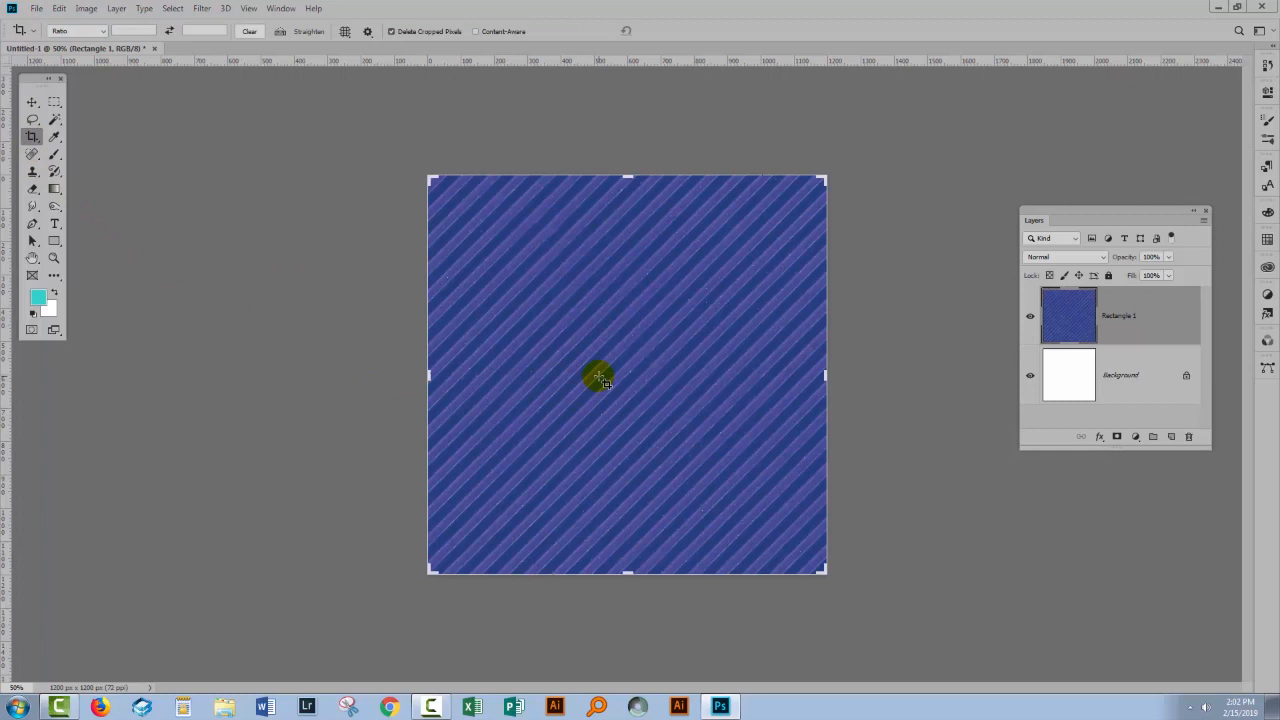